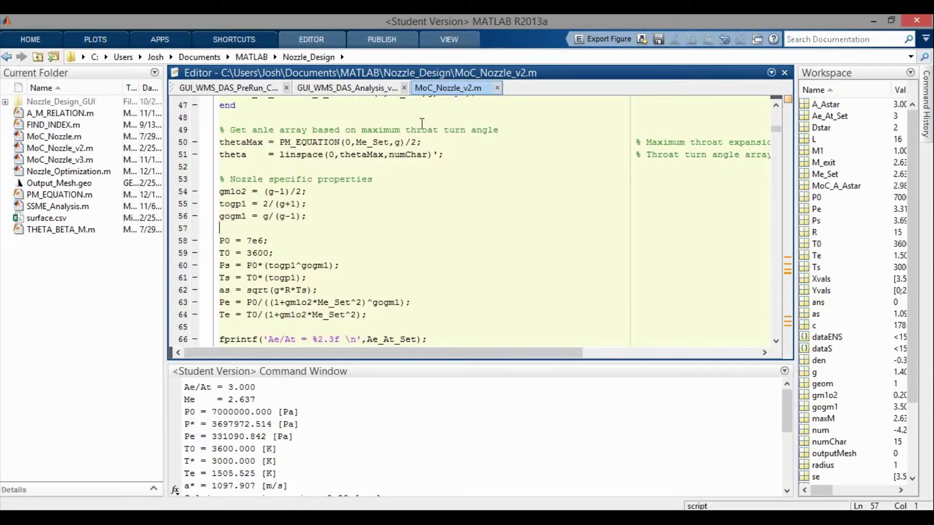
Rerun the nozzle script with F5 and close the Mach number plot
scroll(330, 235, "up", 1)
scroll(278, 246, "down", 1)
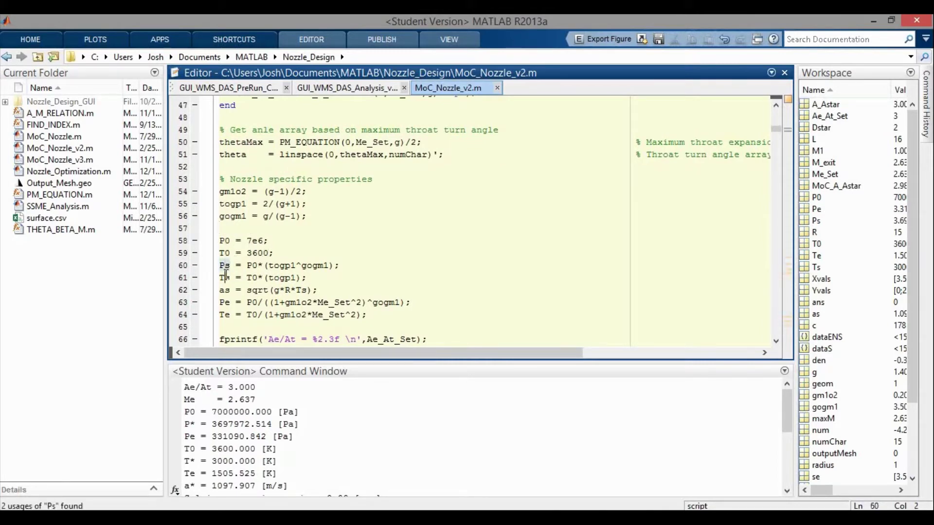
left_click(283, 265)
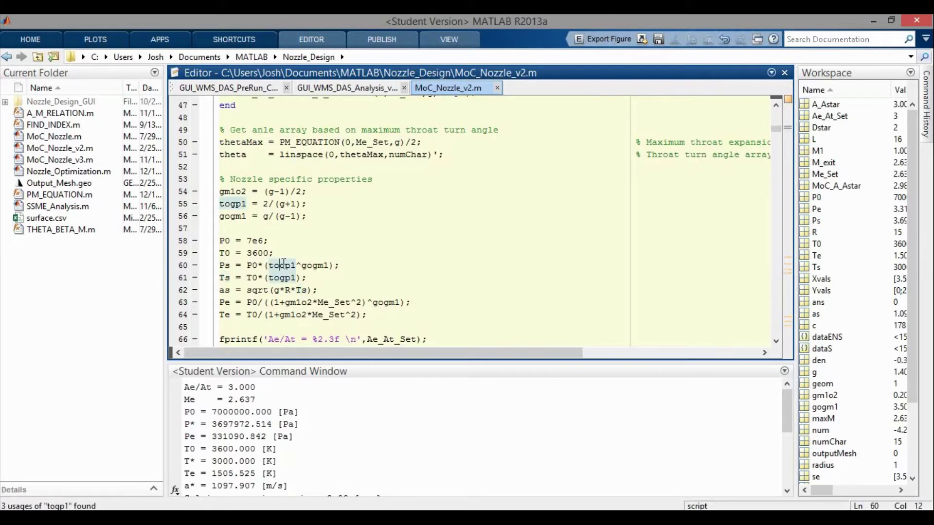
key("F5")
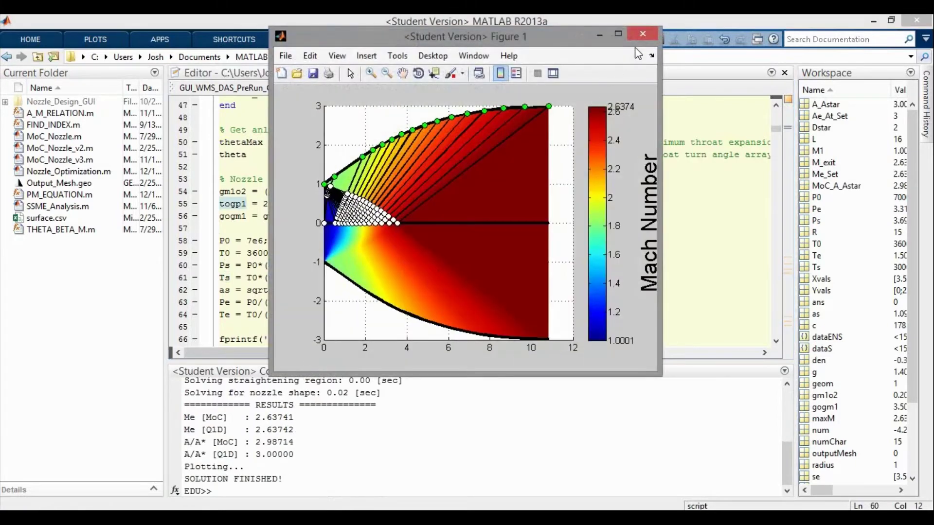
left_click(643, 34)
Mark P* 3697972.514 and T* 3000.000 in the Command Window, then return to Notepad++
scroll(471, 432, "up", 4)
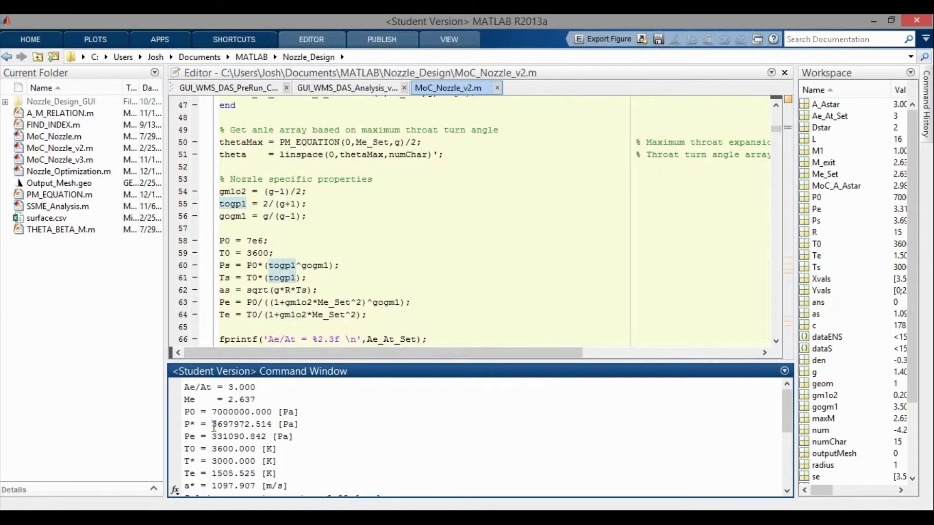
left_click_drag(231, 426, 274, 425)
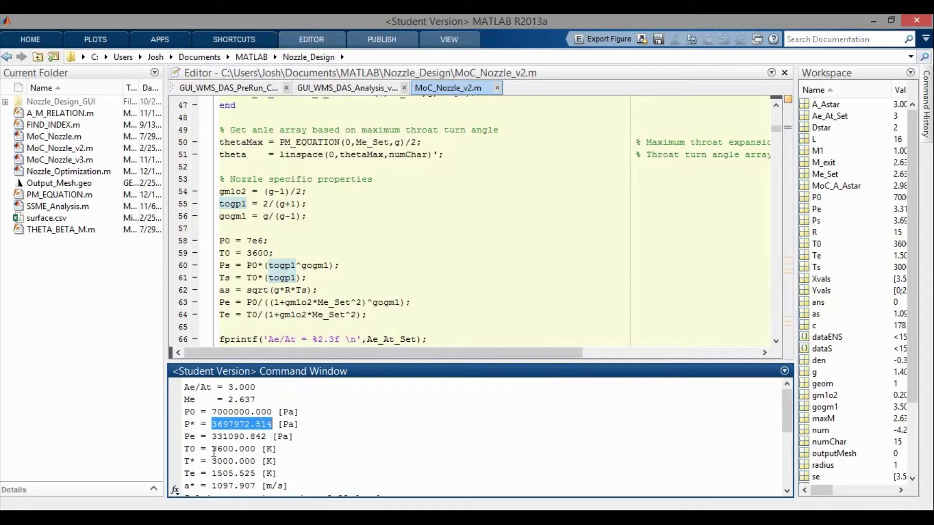
left_click_drag(212, 461, 259, 461)
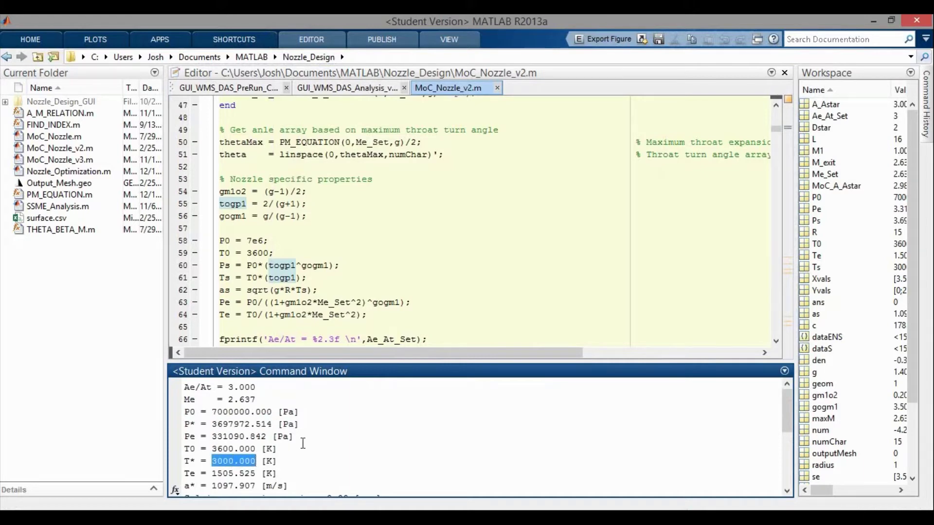
key("alt+Tab")
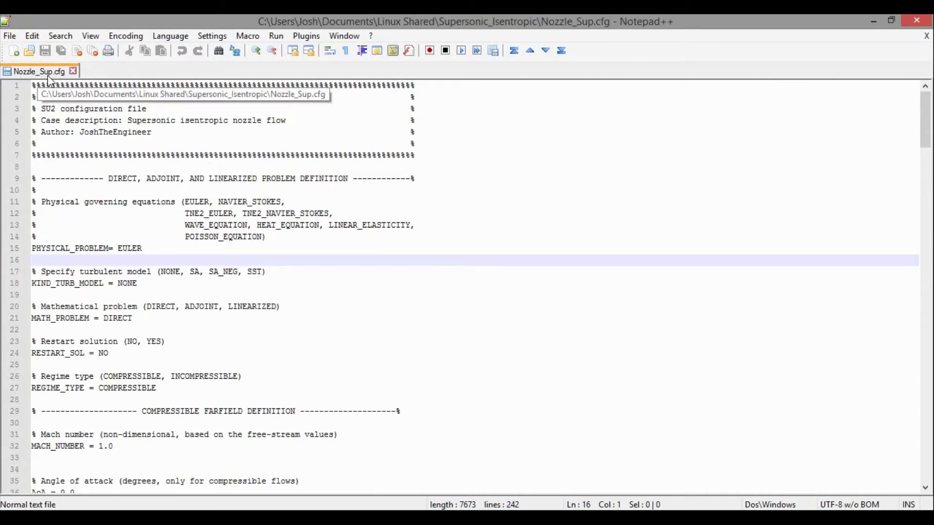
Review the EULER solver, RESTART_SOL and COMPRESSIBLE regime settings in Nozzle_Sup.cfg
left_click(132, 249)
left_click(100, 353)
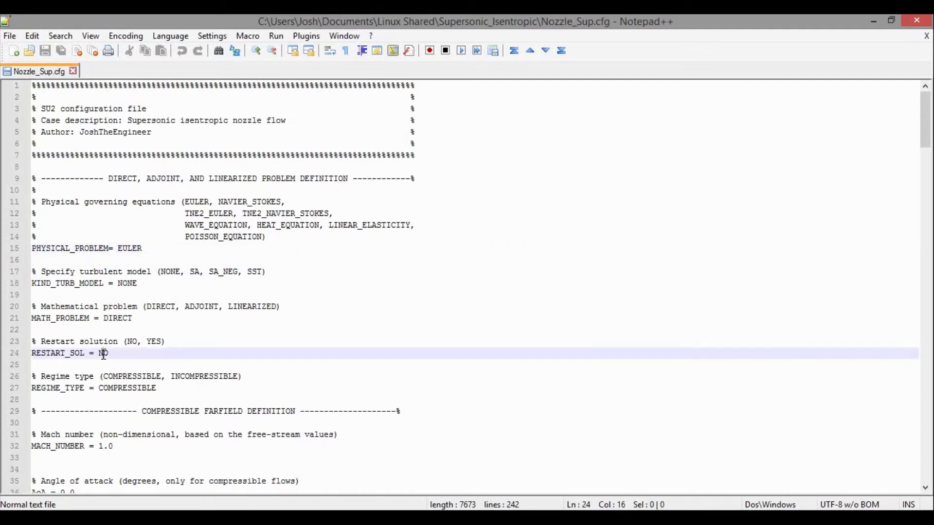
left_click(128, 389)
scroll(193, 349, "down", 9)
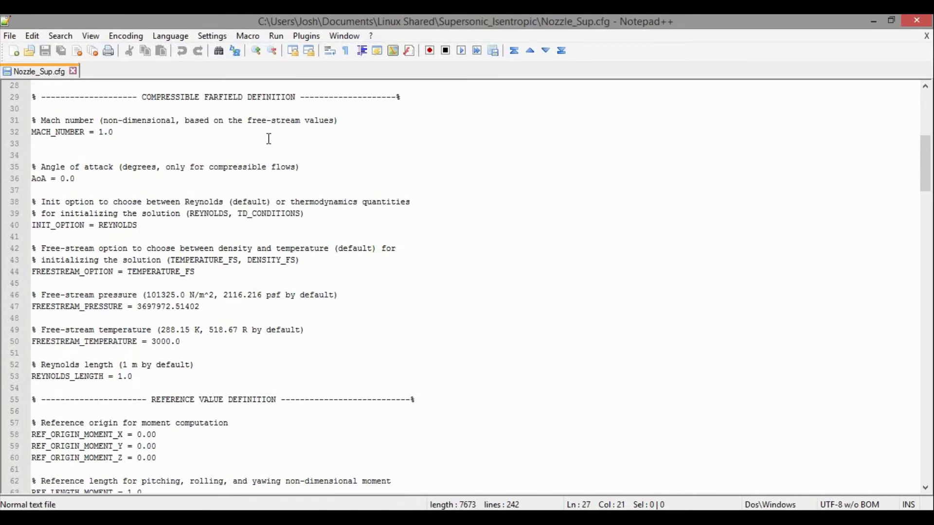
Delete the extra blank line below MACH_NUMBER
left_click(105, 157)
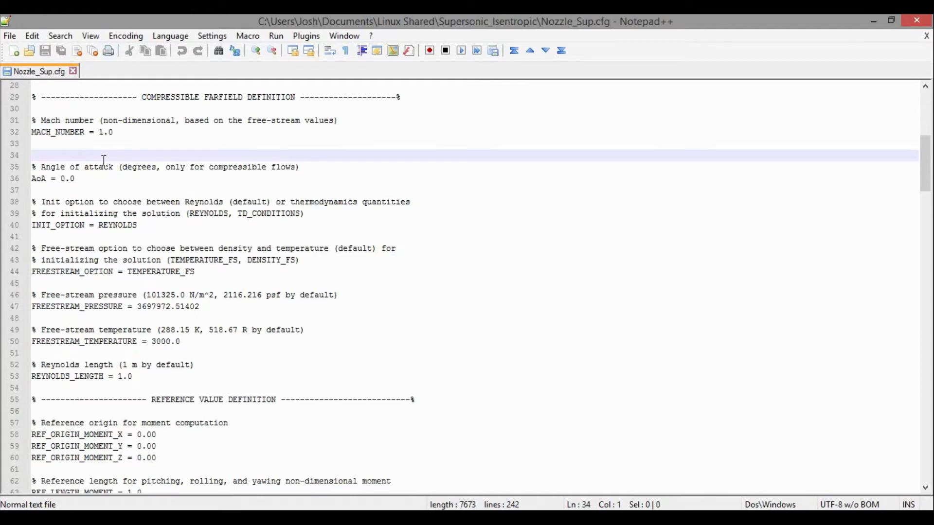
key("BackSpace")
left_click(123, 190)
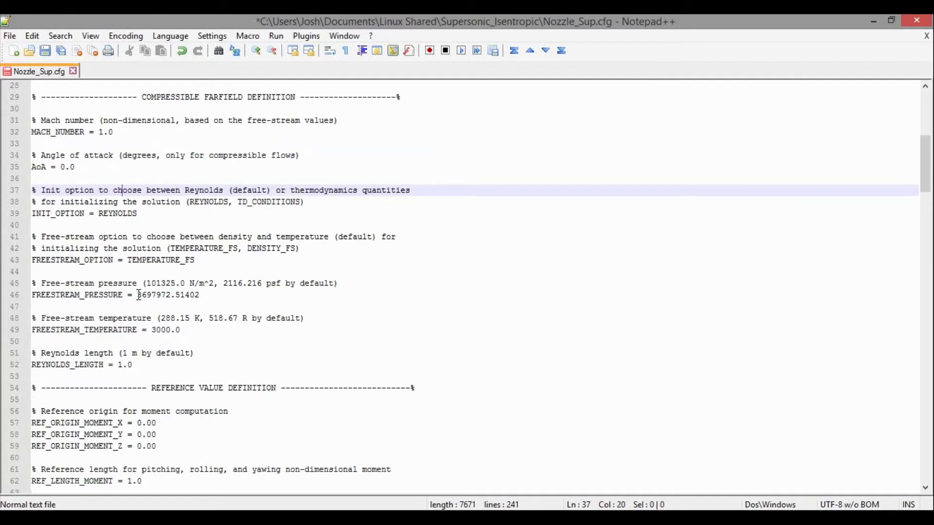
Check FREESTREAM_PRESSURE 3697972.51402 and FREESTREAM_TEMPERATURE 3000.0, then scroll to the boundary conditions
left_click_drag(136, 295, 204, 295)
left_click(204, 295)
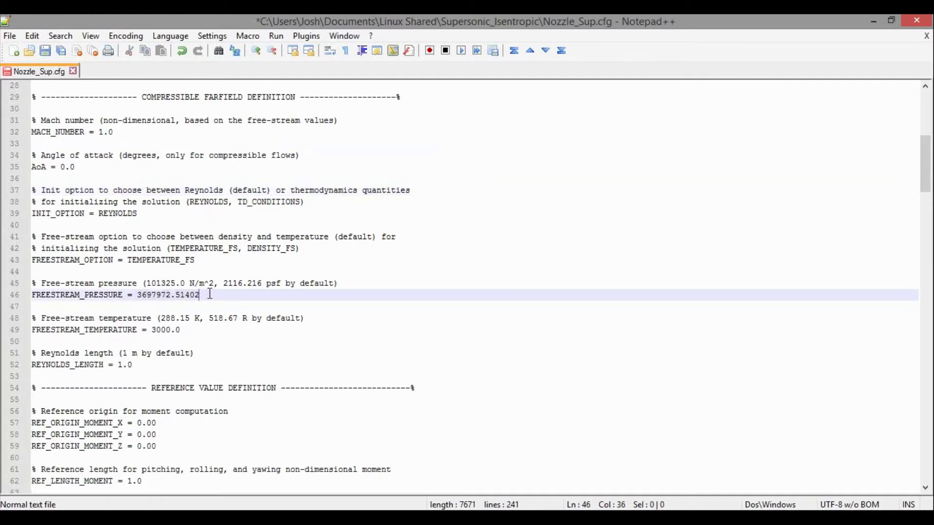
left_click(155, 330)
scroll(391, 377, "up", 1)
left_click(391, 377)
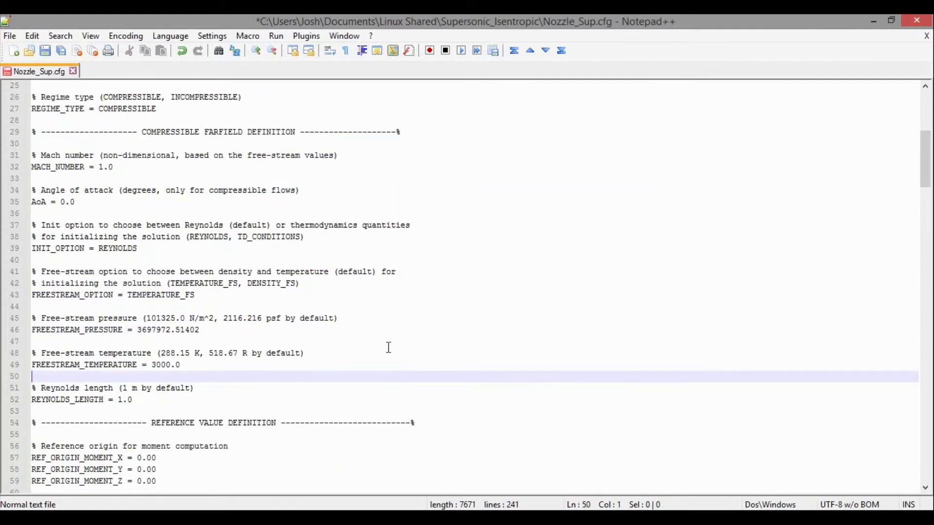
scroll(325, 378, "down", 5)
scroll(325, 377, "down", 11)
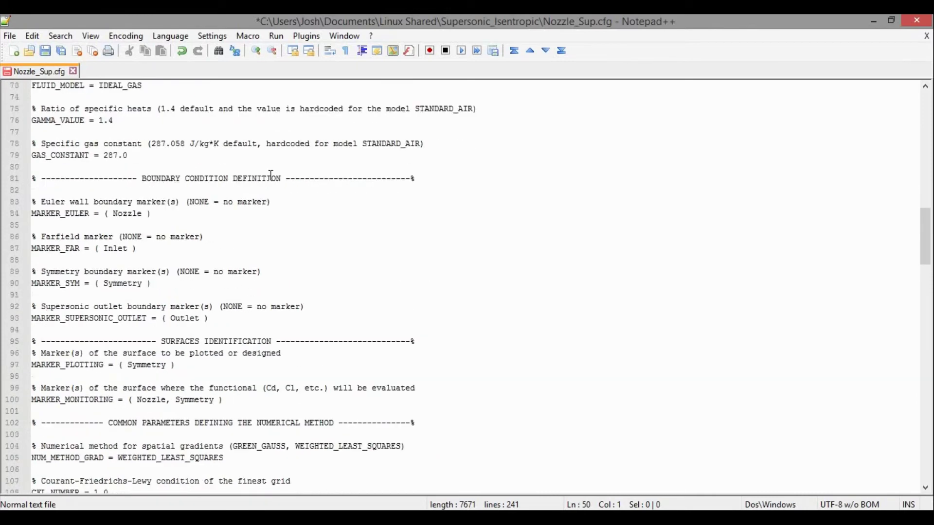
Review the Nozzle wall, Inlet farfield and Outlet supersonic markers, then save the file
left_click(118, 214)
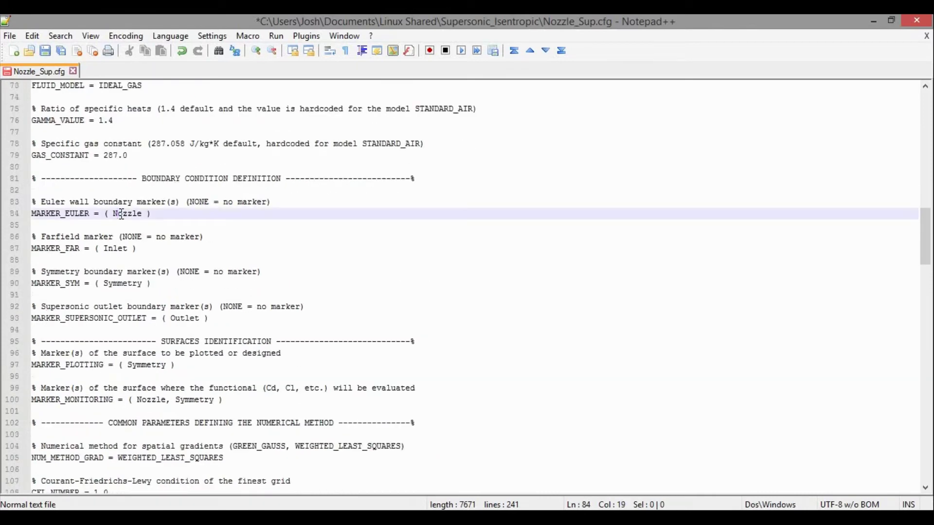
left_click(112, 248)
left_click(74, 249)
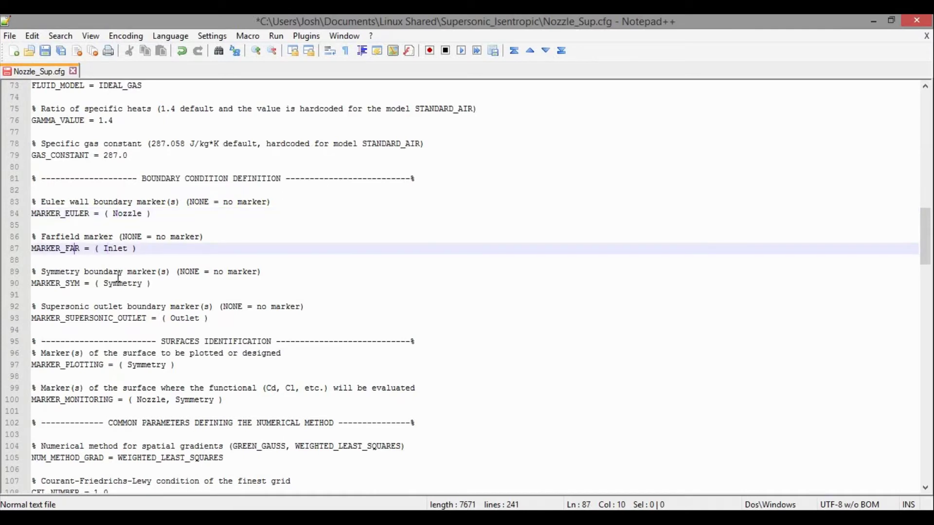
left_click(185, 319)
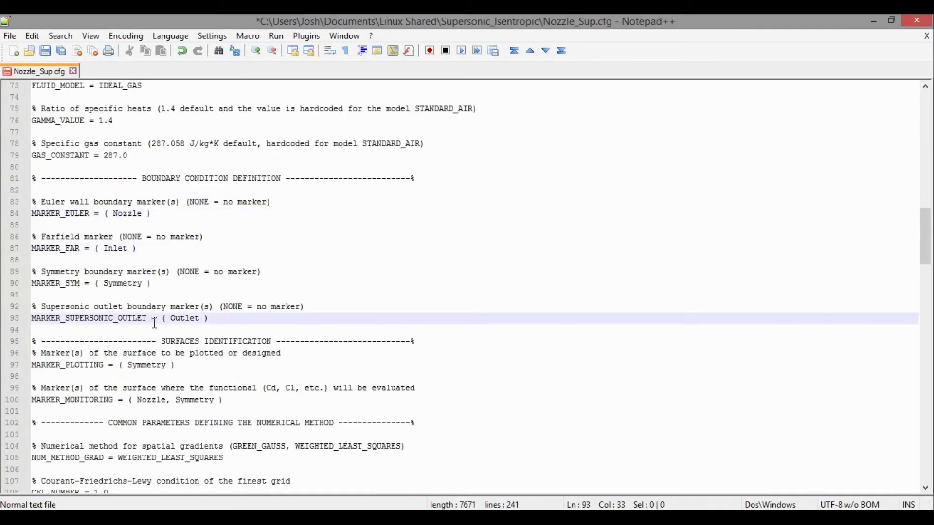
left_click(272, 297)
key("ctrl+s")
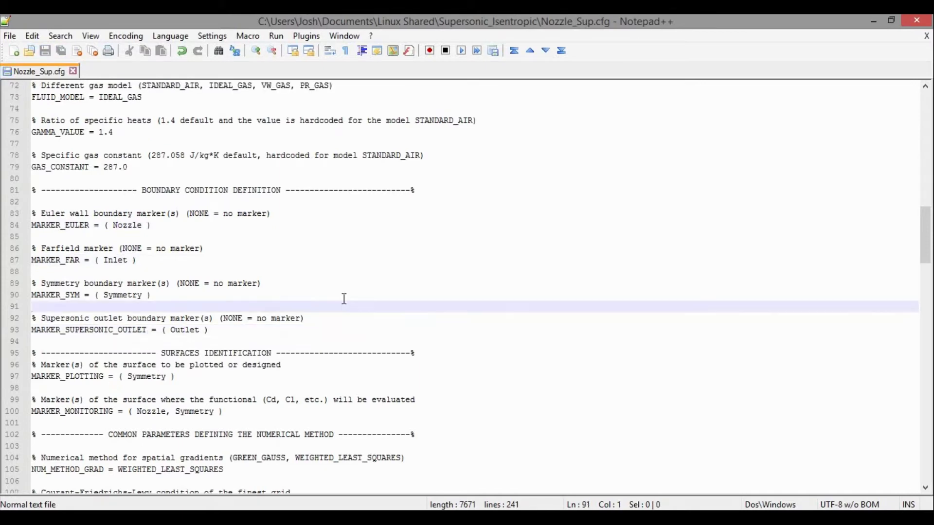
Check EXT_ITER 10000 and MESH_FILENAME = Mesh_Sup.su2, then switch to the project folder
scroll(272, 297, "down", 11)
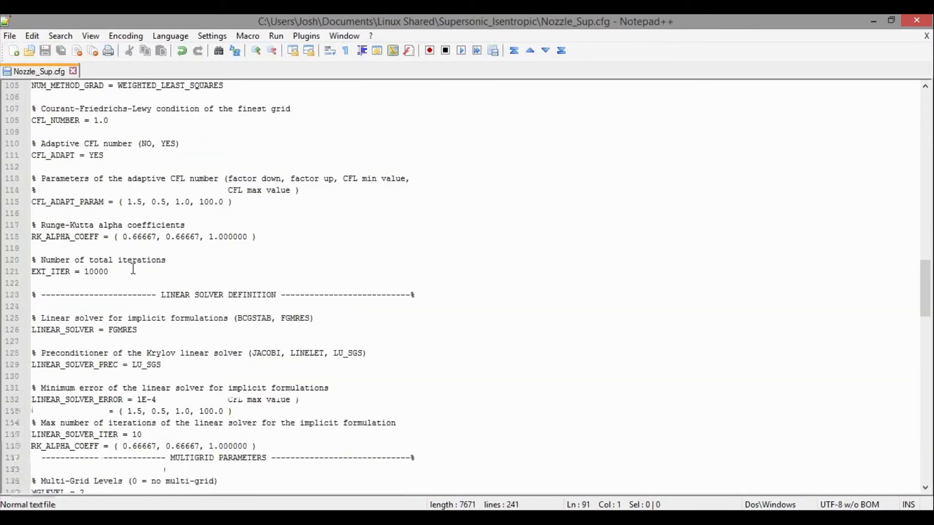
left_click(125, 270)
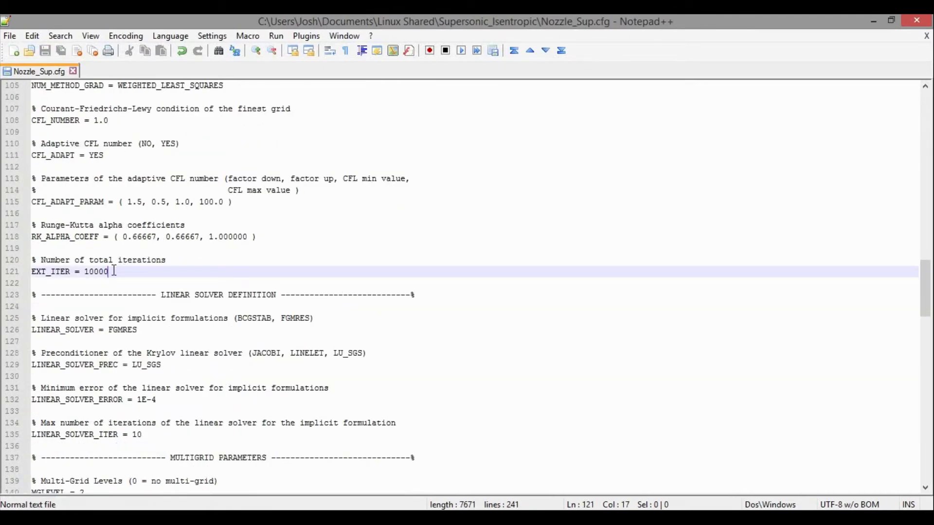
scroll(139, 271, "down", 7)
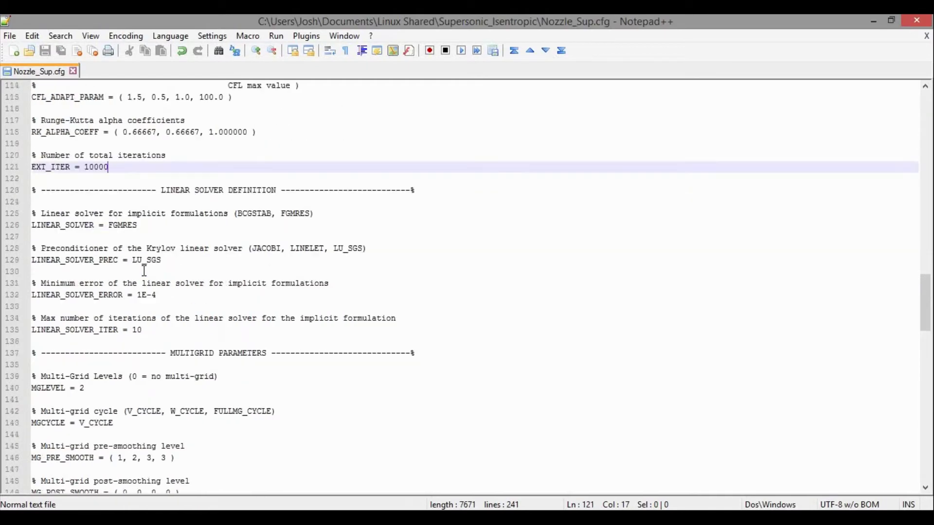
scroll(140, 240, "down", 20)
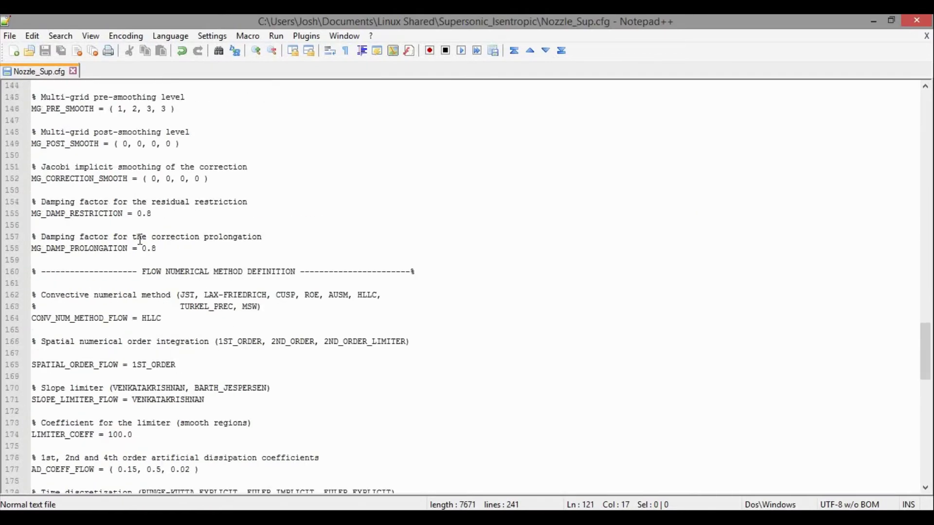
scroll(141, 240, "down", 3)
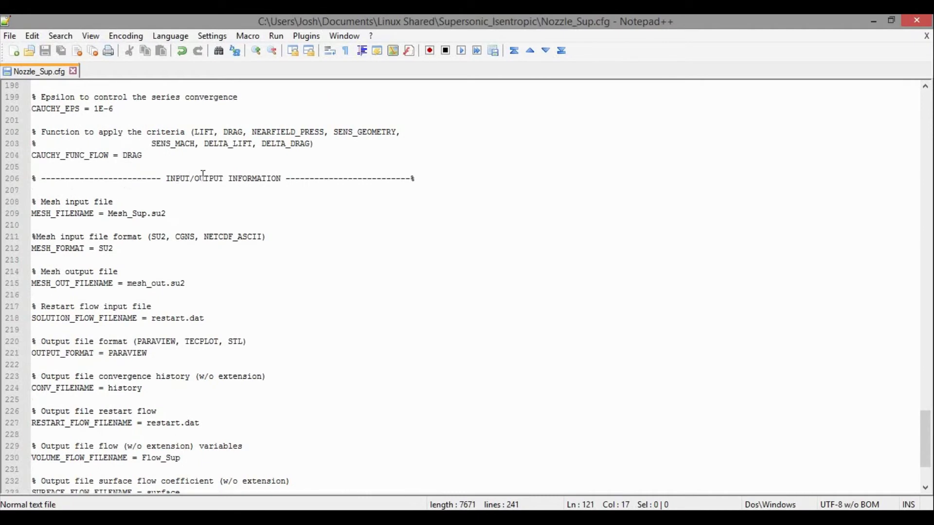
scroll(246, 189, "down", 1)
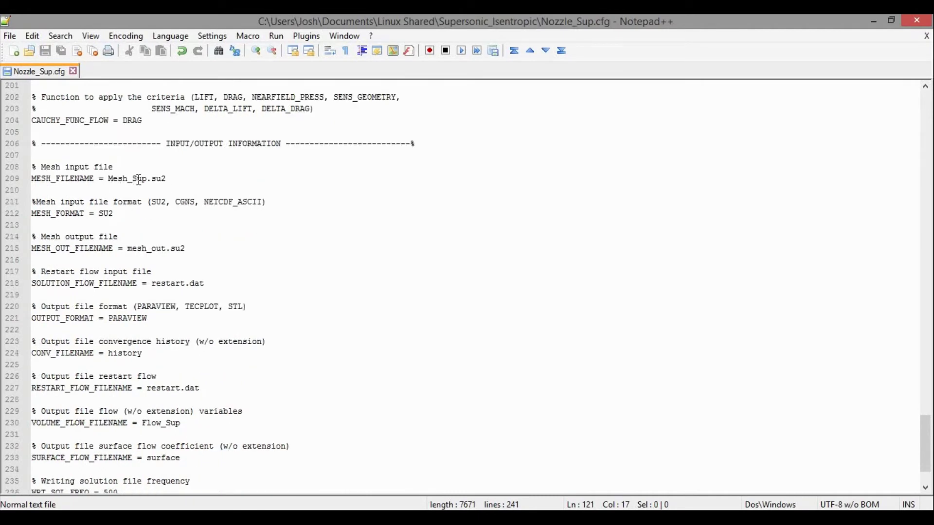
left_click(172, 176)
key("alt+Tab")
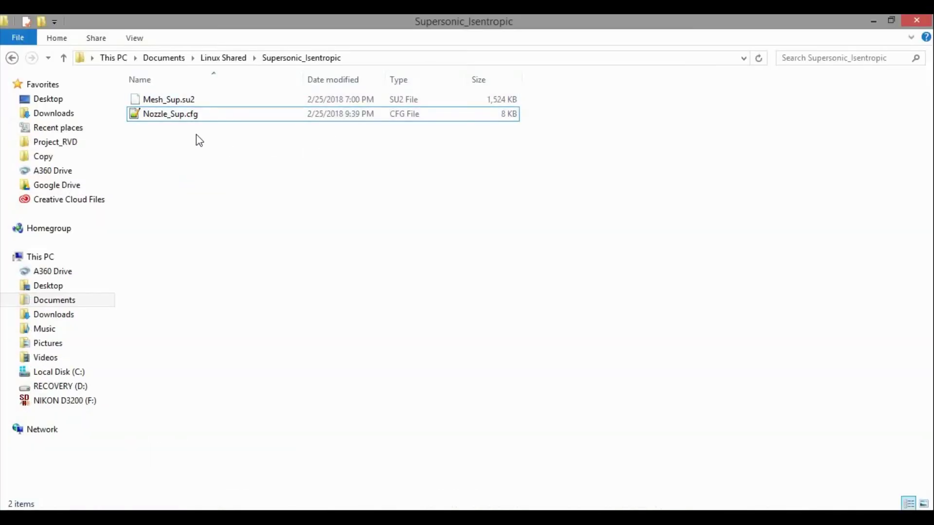
Select Nozzle_Sup.cfg and Mesh_Sup.su2 together in Supersonic_Isentropic, then return to Notepad++
left_click(197, 121)
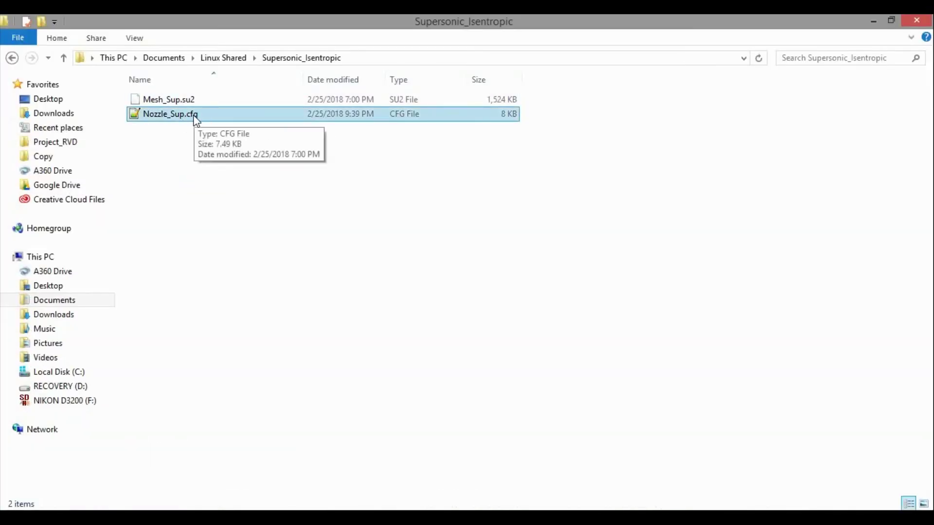
left_click(176, 99, "ctrl")
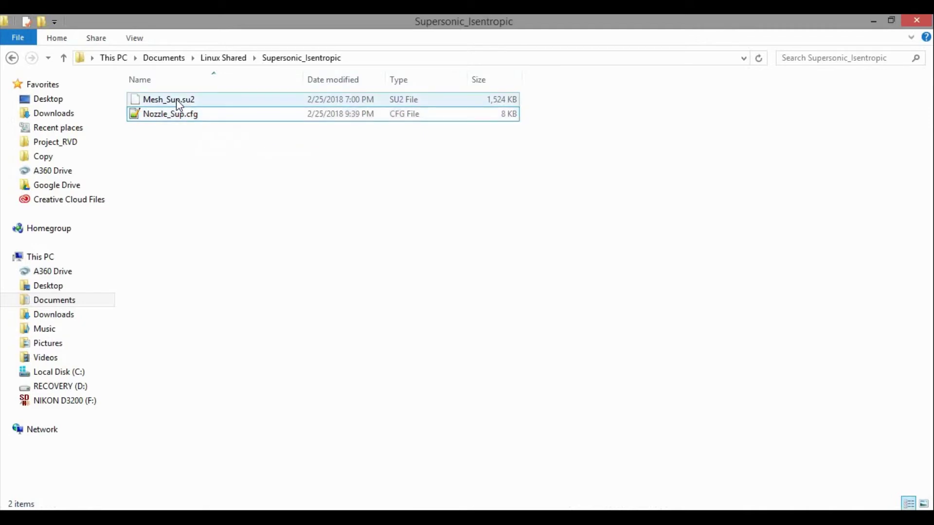
key("alt+Tab")
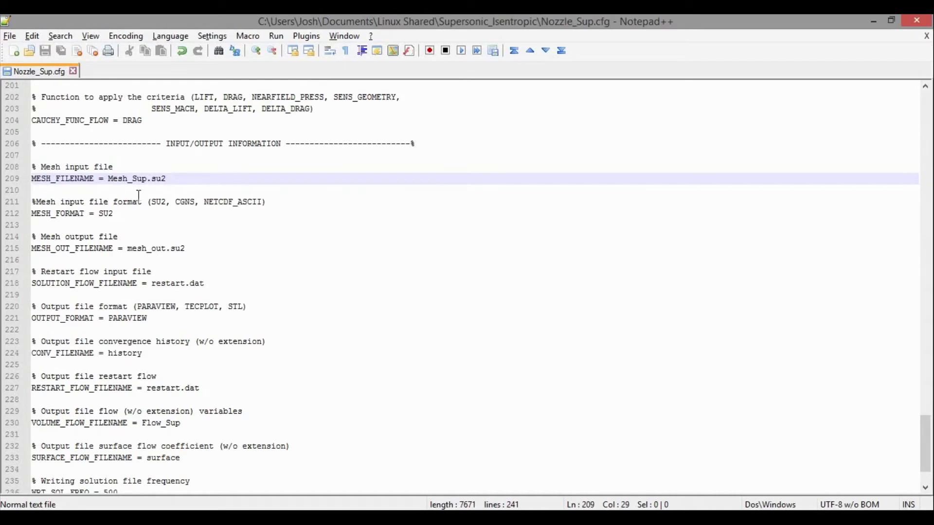
Review MESH_FORMAT SU2, OUTPUT_FORMAT PARAVIEW, Flow_Sup and WRT_SOL_FREQ 500, then switch to Ubuntu
left_click(105, 214)
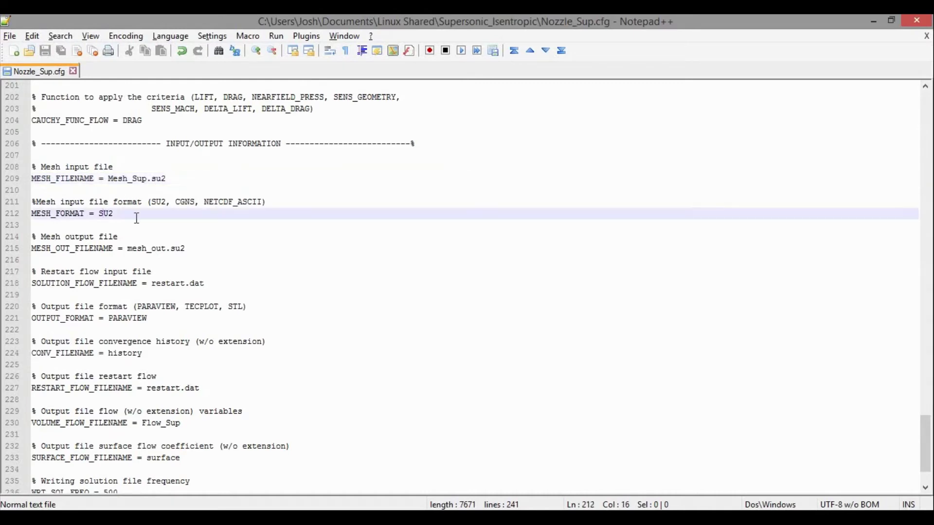
scroll(136, 215, "down", 2)
left_click(132, 254)
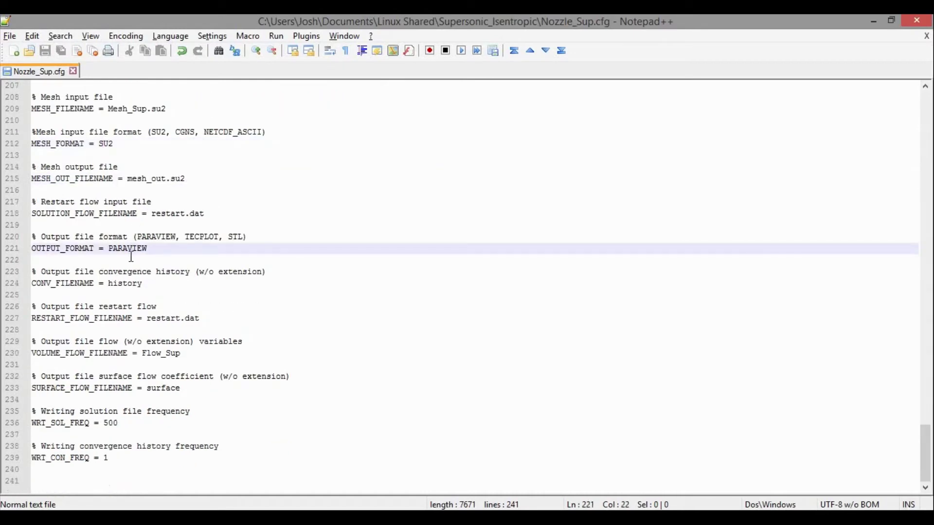
left_click_drag(143, 353, 183, 354)
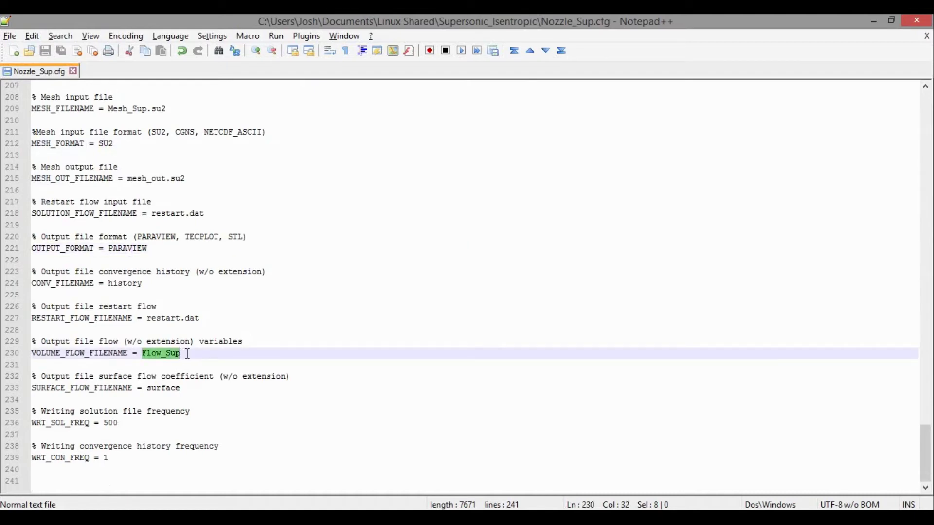
left_click(188, 354)
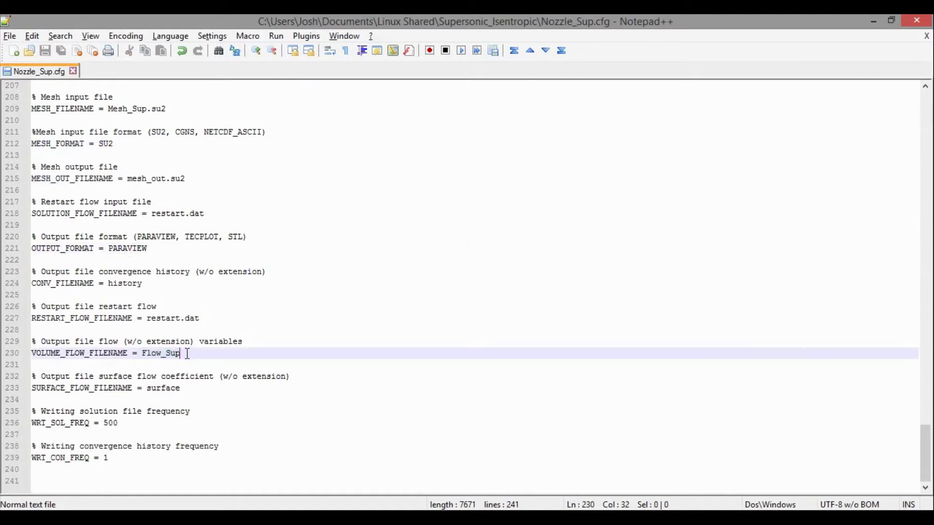
left_click(134, 427)
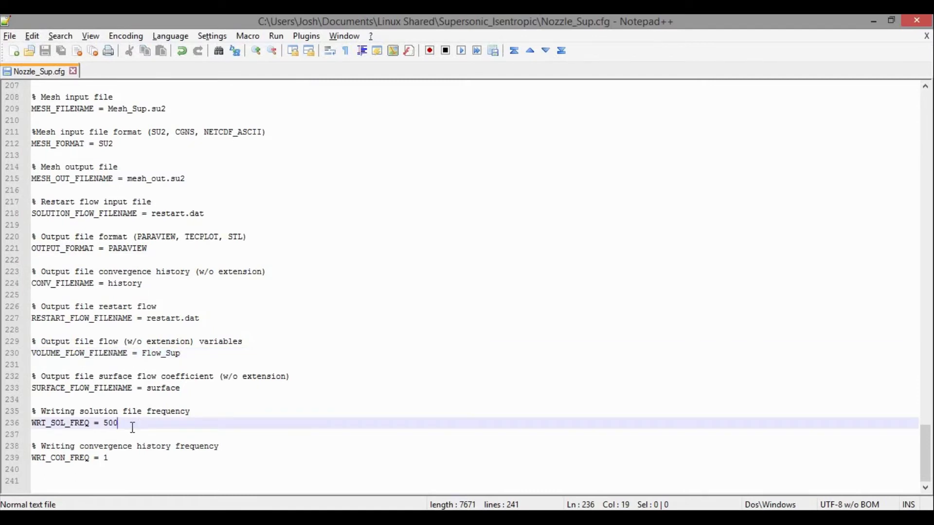
key("alt+Tab")
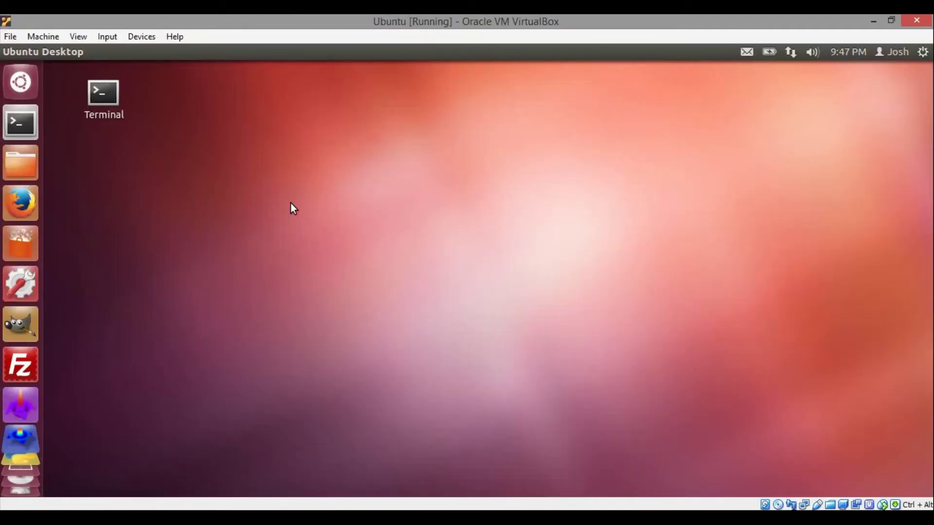
Open Terminal and cd into /media/sf_Linux_Shared/Supersonic_Isentropic/
type("ter")
key("Return")
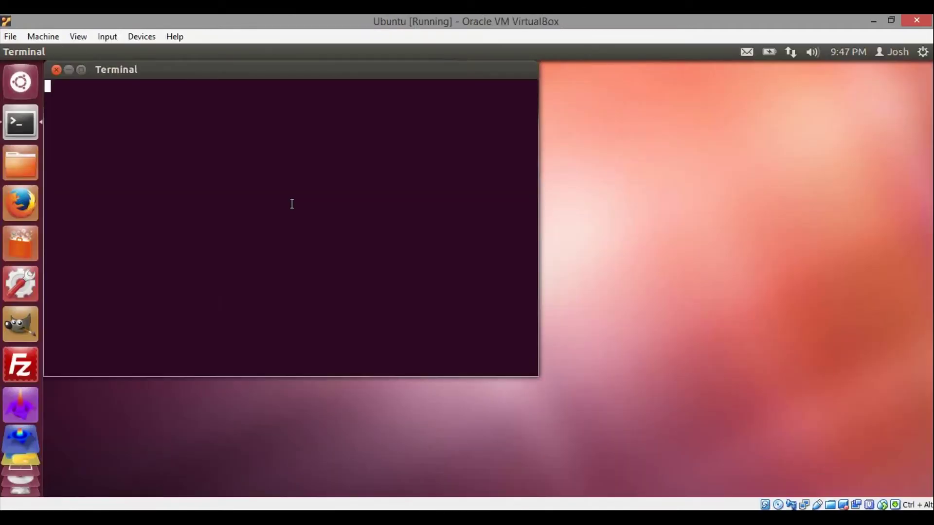
type("cd /media/sf")
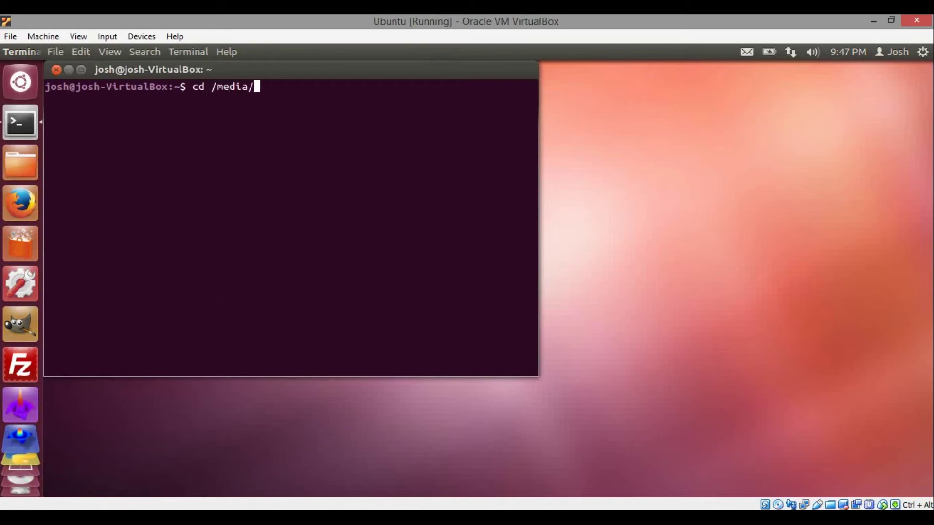
key("Tab")
type("S")
key("Tab")
key("Return")
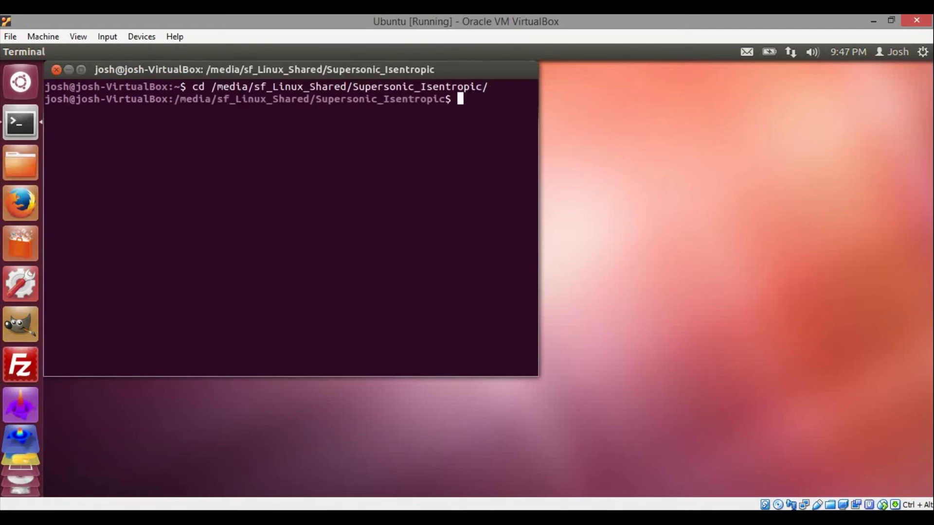
List the folder with lsl and run SU2_CFD Nozzle_Sup.cfg
type("lsl")
key("Return")
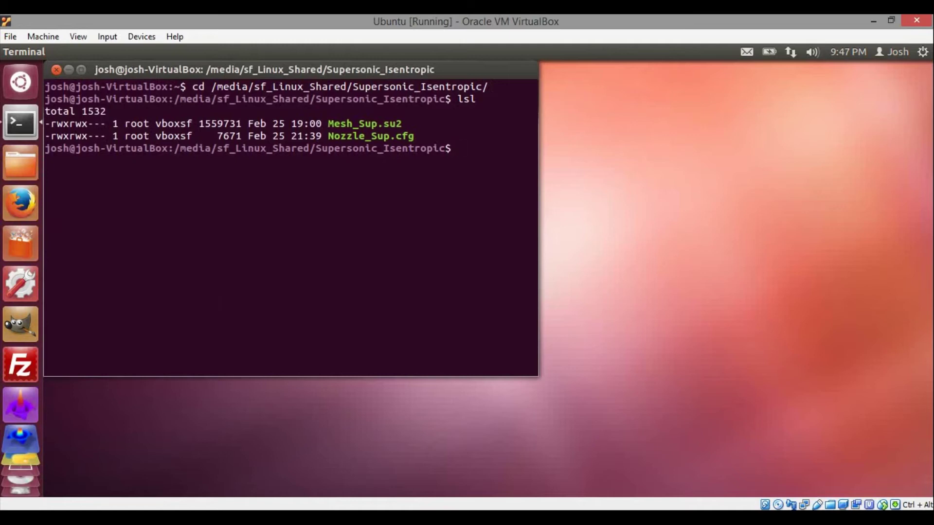
type("SU2_CFD No")
key("Tab")
key("Return")
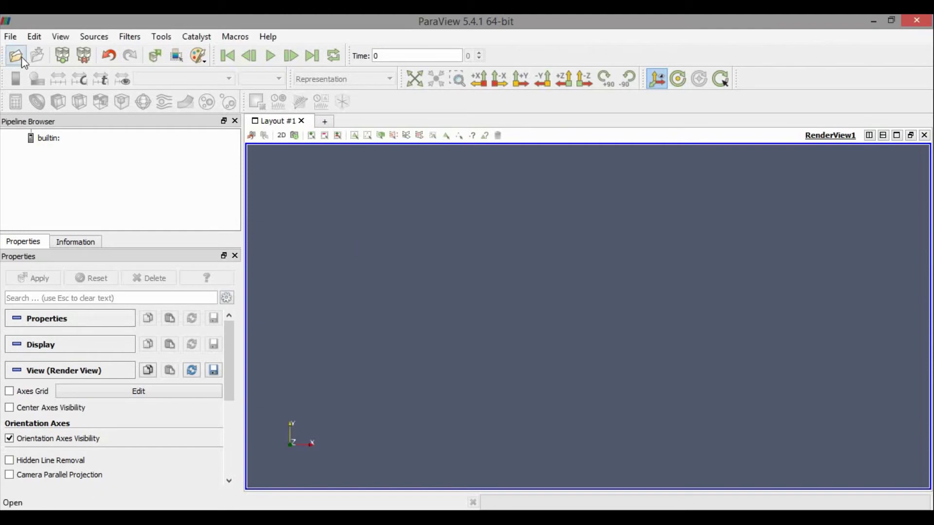
Open and apply Flow_Sup.vtk, then zoom and pan to frame the Conservative_1-coloured nozzle
left_click(17, 56)
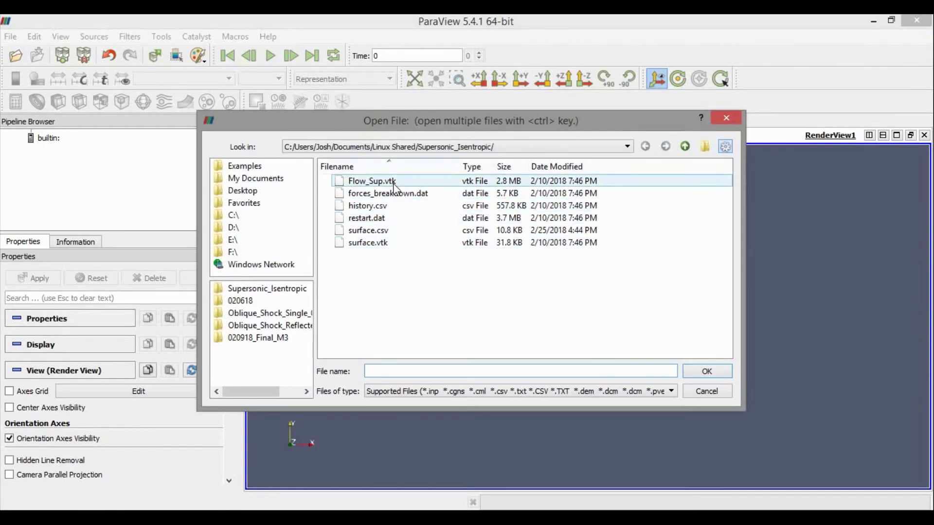
double_click(391, 183)
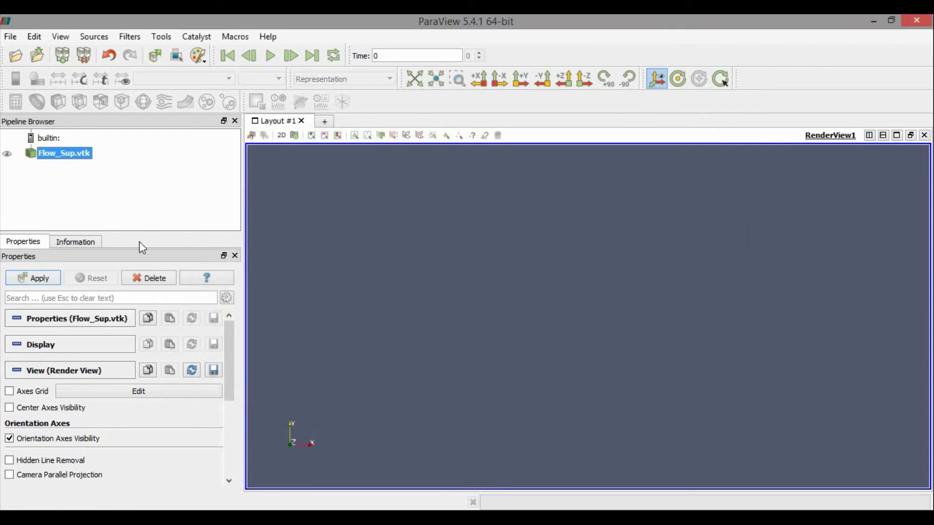
left_click(36, 277)
scroll(565, 330, "up", 4)
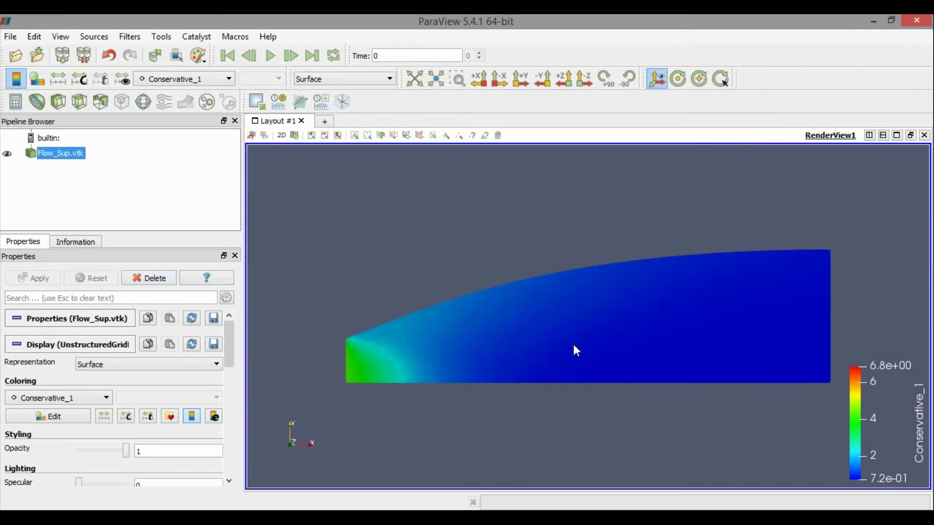
left_click_drag(576, 350, 534, 294)
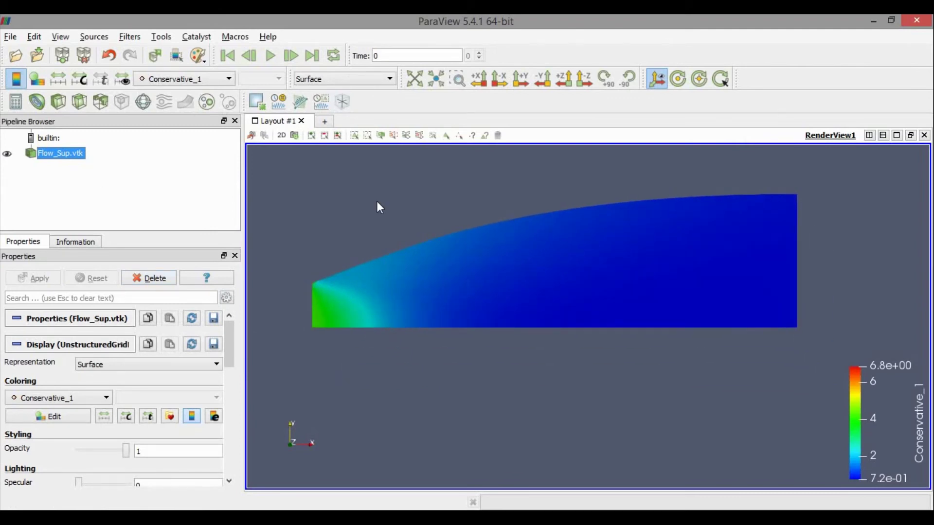
Preview the mesh as Surface With Edges, then set the Representation back to Surface
left_click(379, 81)
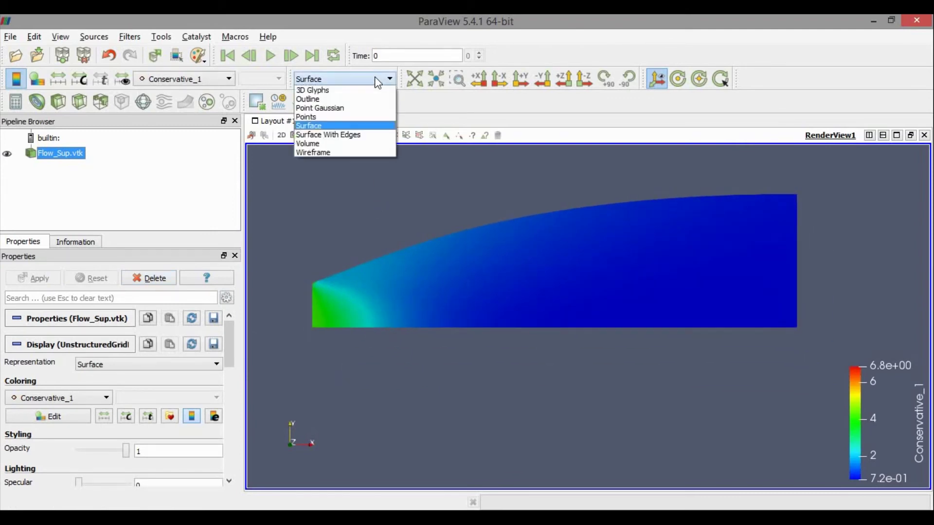
left_click(340, 135)
scroll(442, 276, "up", 2)
scroll(441, 274, "up", 4)
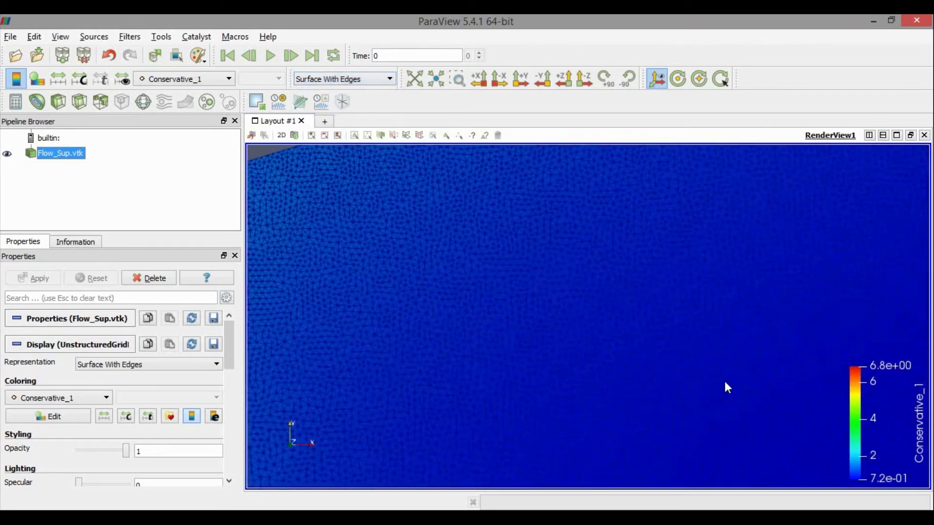
scroll(701, 239, "down", 5)
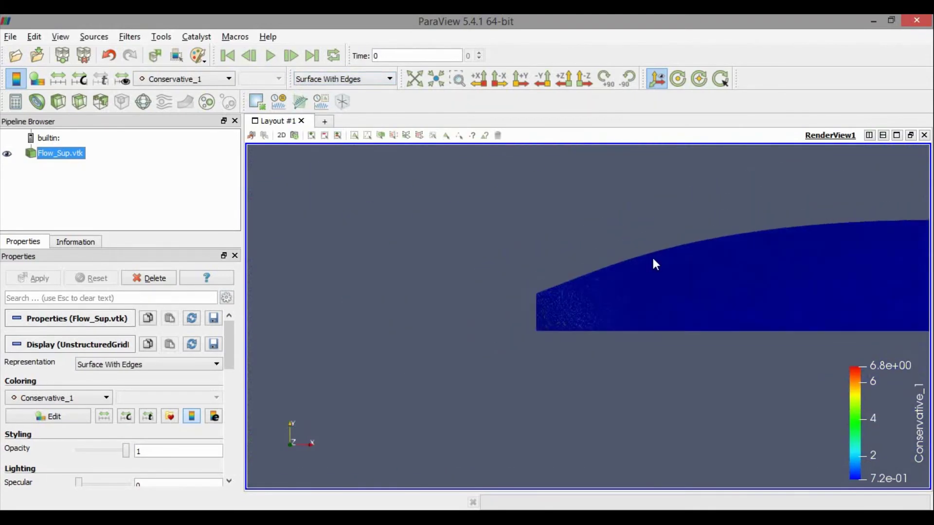
left_click(365, 84)
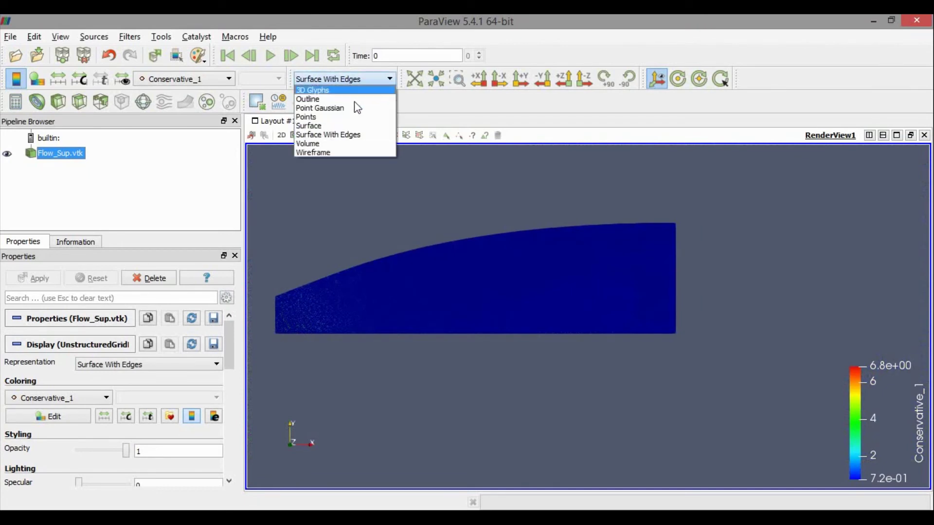
left_click(348, 123)
left_click_drag(458, 258, 524, 245)
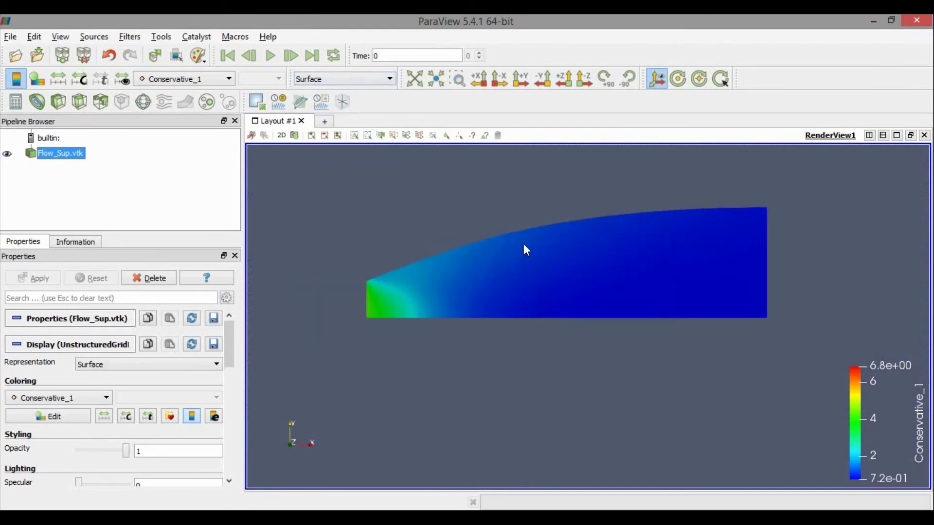
Colour the nozzle by Mach (1.0–2.7) and add a Plot Over Line filter
left_click(103, 397)
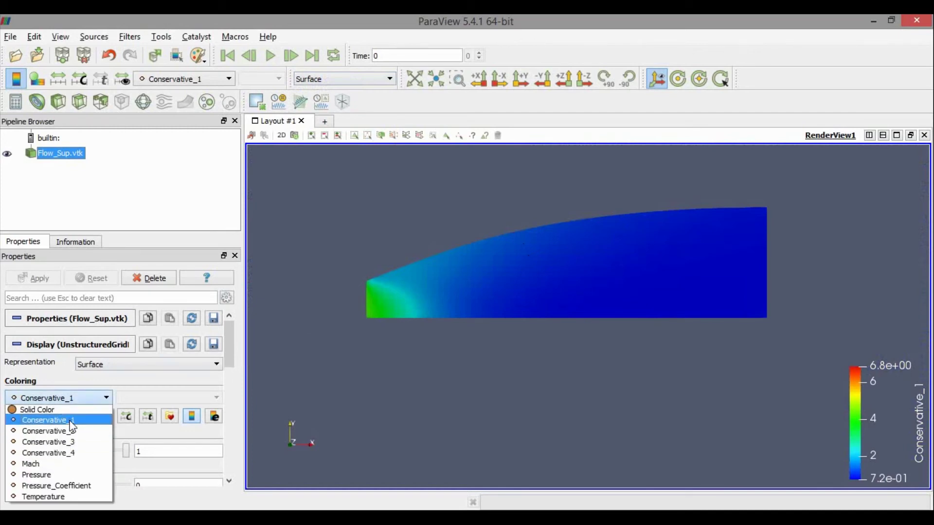
left_click(62, 465)
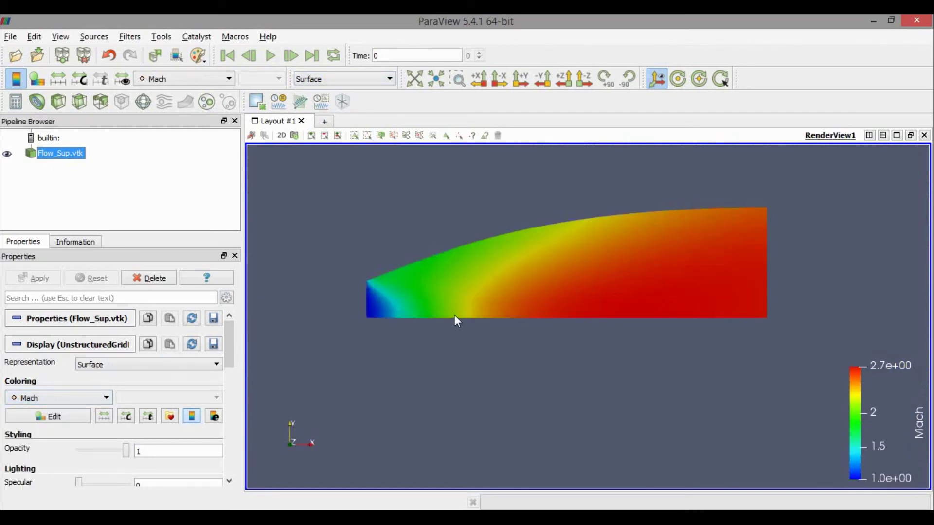
scroll(454, 315, "up", 2)
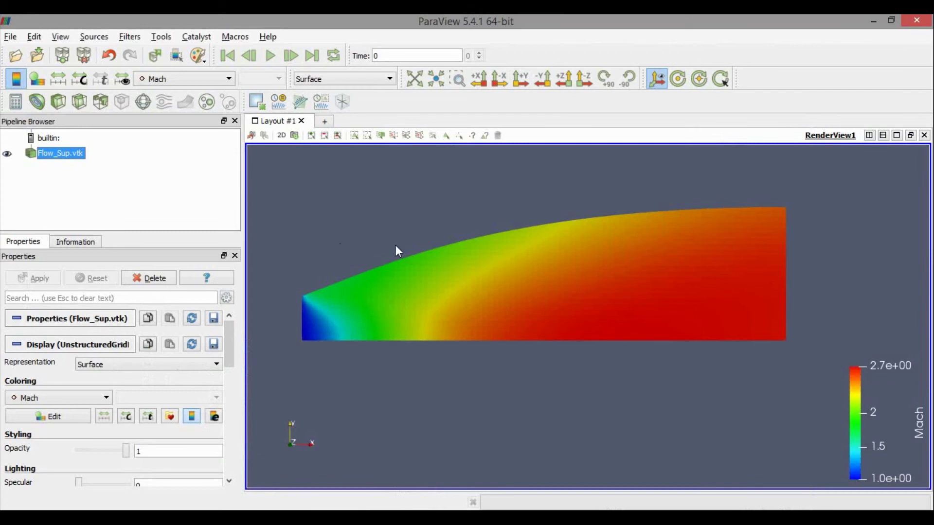
left_click(305, 101)
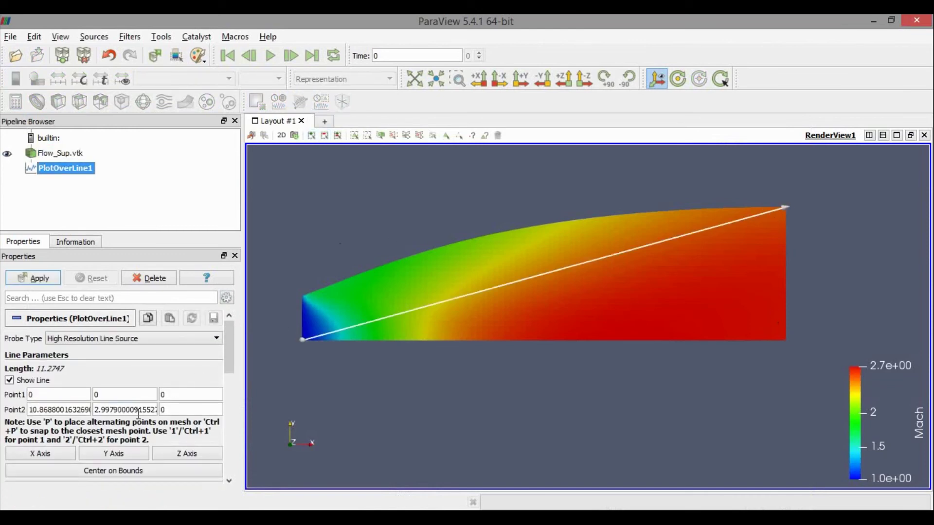
Set the probe line's Point2 Y to 0 and apply it to draw the chart
double_click(138, 410)
key("BackSpace")
key("BackSpace")
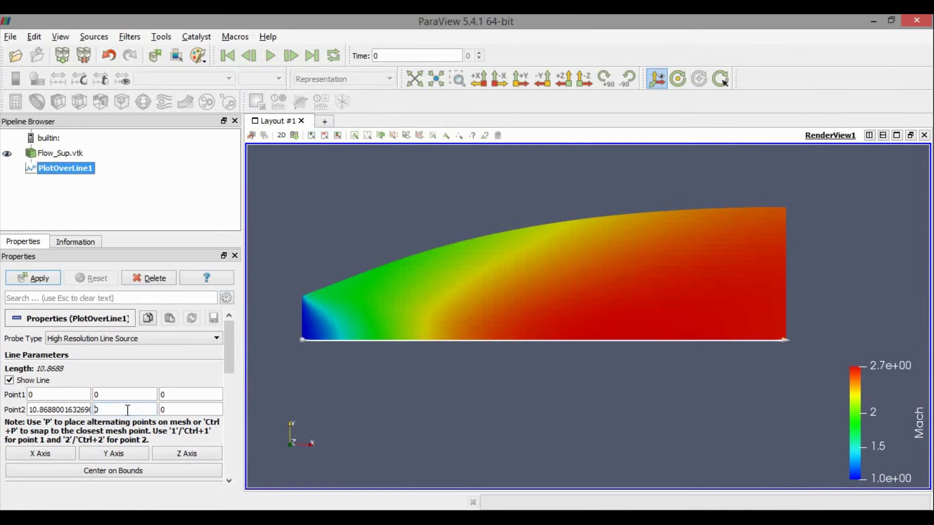
left_click(39, 280)
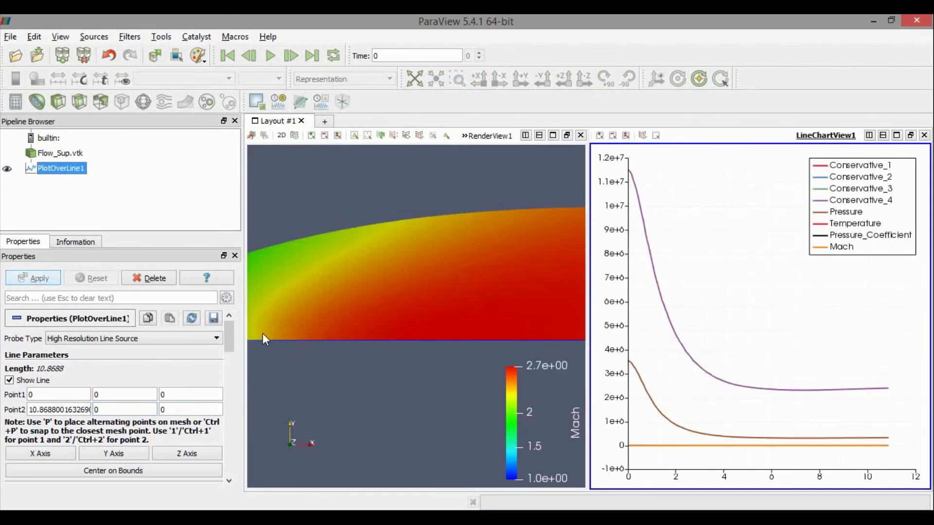
Hide Temperature, Pressure_Coefficient, Pressure and Conservative_1–4, leaving only the Mach curve
left_click_drag(233, 334, 227, 390)
left_click(12, 339)
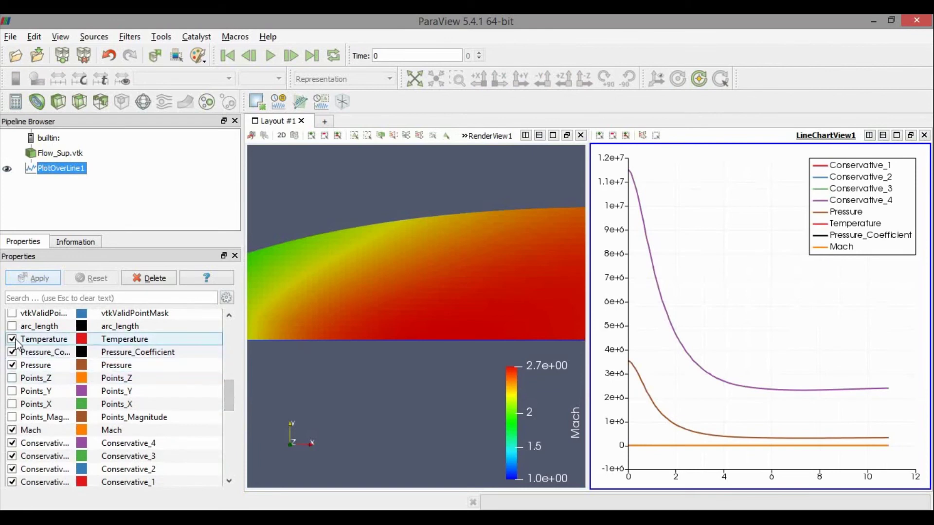
left_click(13, 352)
left_click(13, 365)
left_click(13, 443)
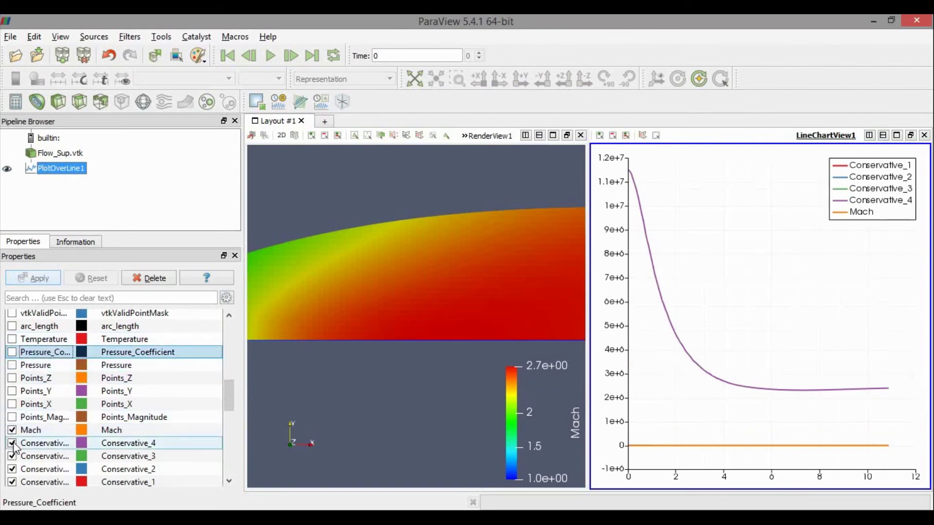
left_click(12, 456)
left_click(12, 469)
left_click(12, 482)
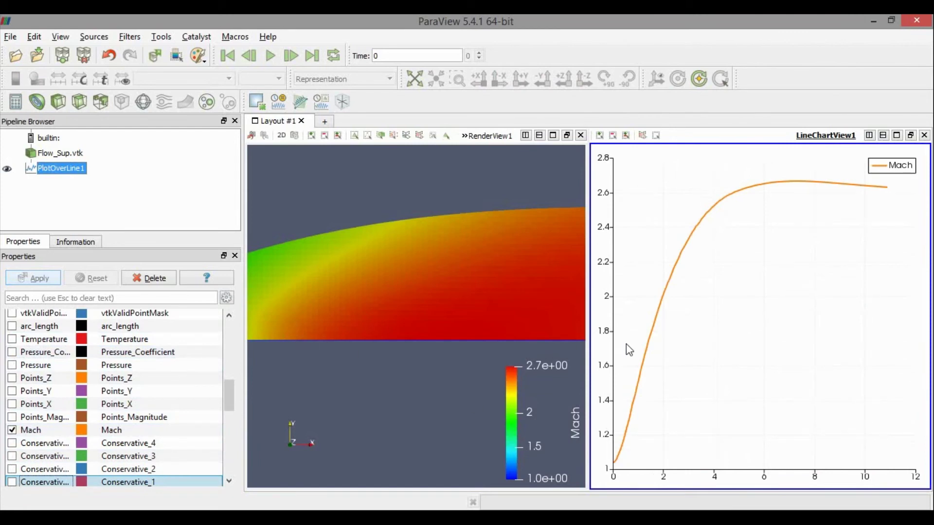
Close the line chart view, leaving only the nozzle render
mouse_move(671, 459)
mouse_move(892, 190)
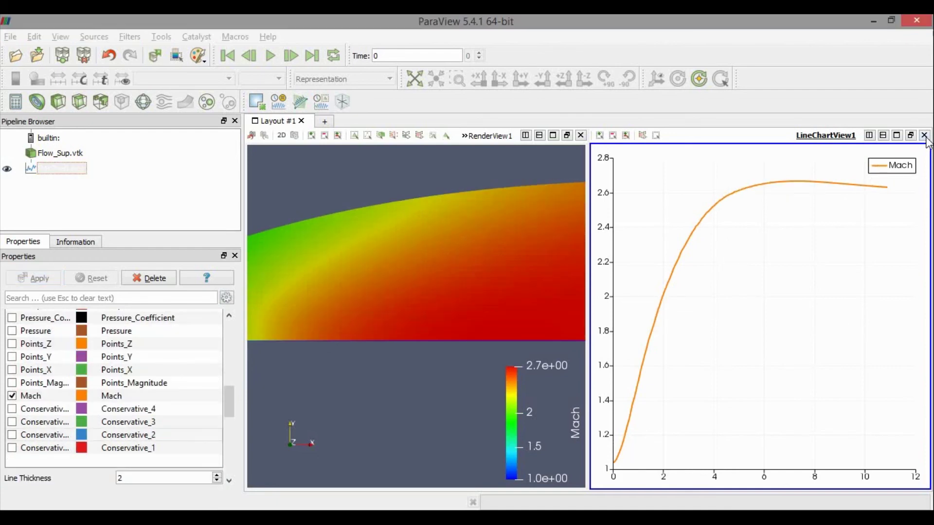
left_click(924, 136)
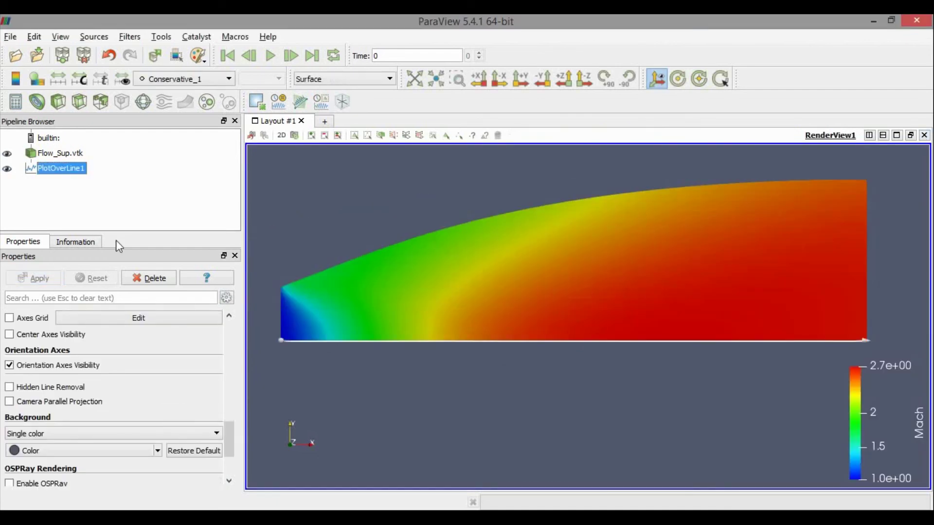
Delete the PlotOverLine1 probe and add a Reflect filter to the flow data
left_click(141, 280)
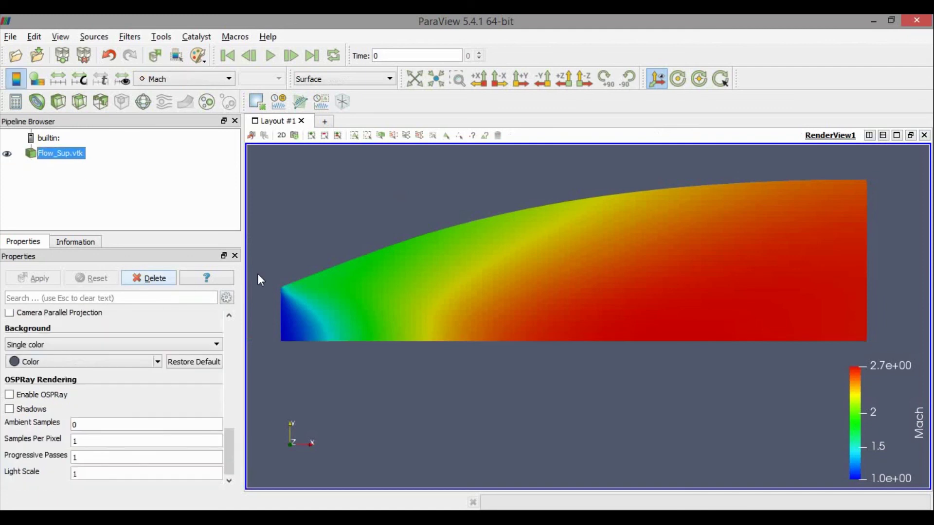
left_click(136, 38)
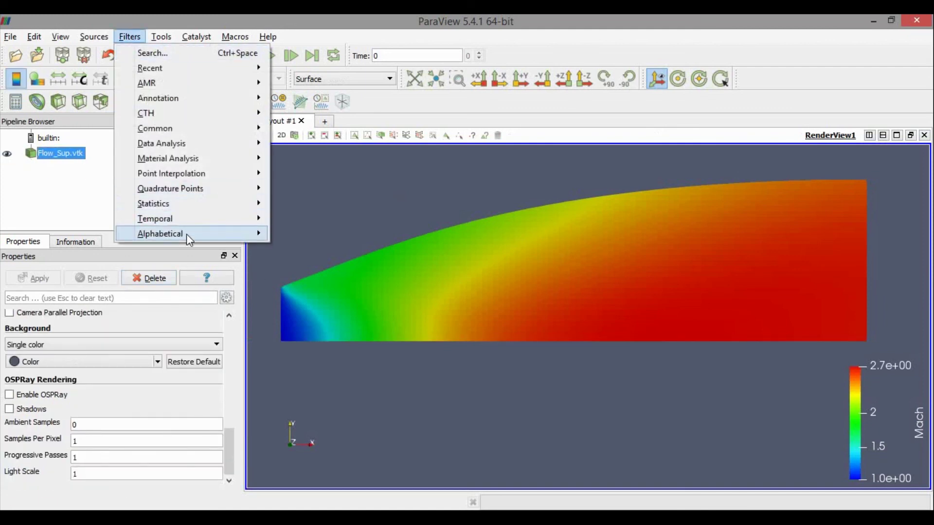
mouse_move(185, 234)
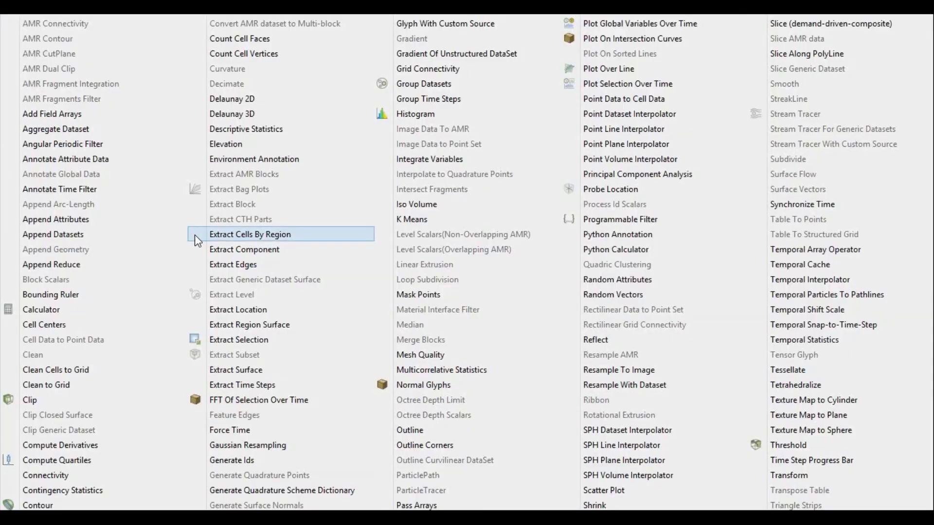
left_click(605, 340)
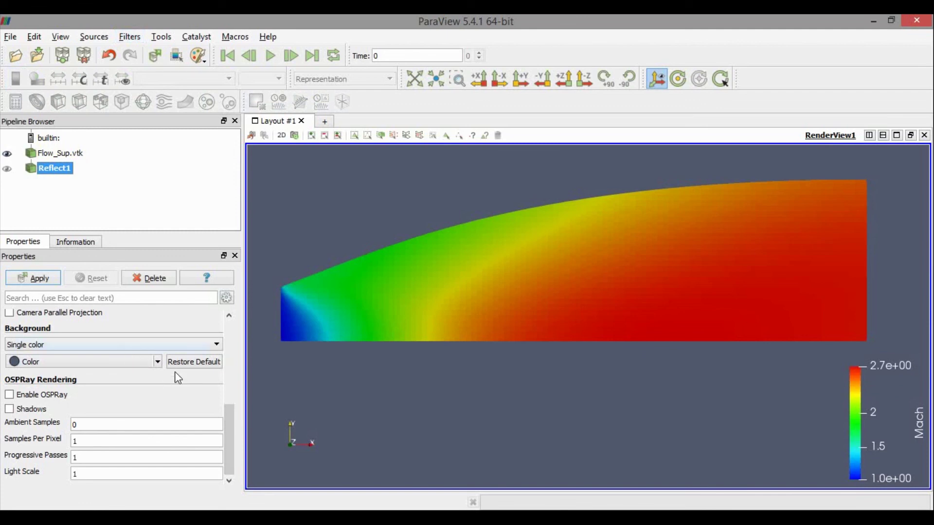
Set the reflection plane to Y Min and apply it to mirror the nozzle
left_click_drag(235, 448, 213, 349)
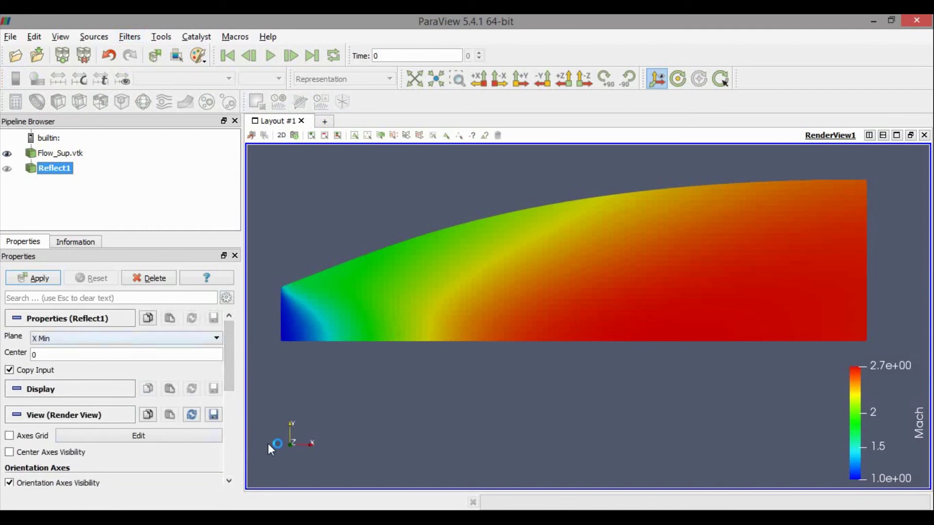
left_click(55, 339)
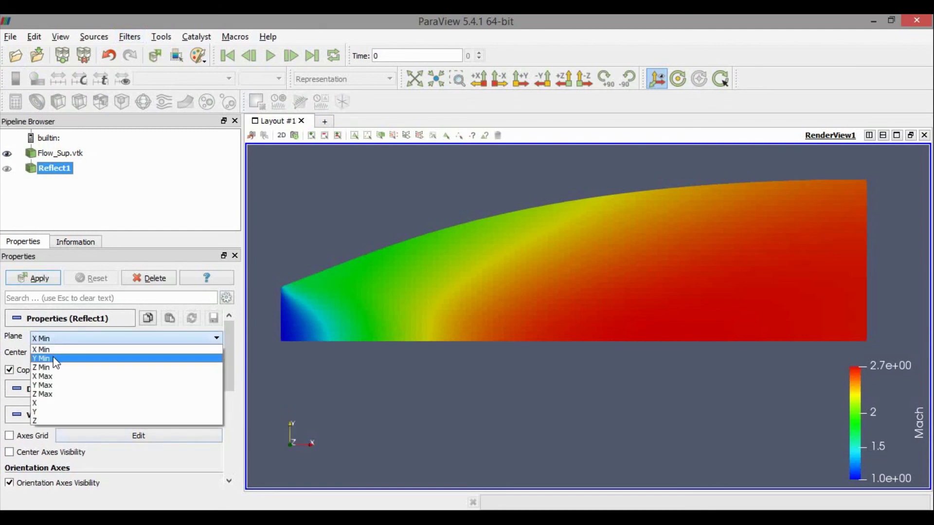
left_click(56, 359)
left_click(41, 280)
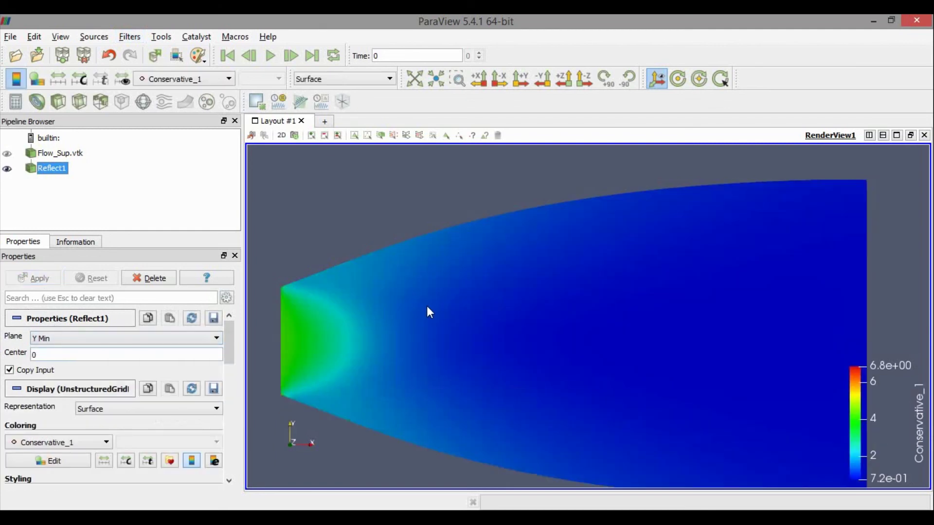
Colour the mirrored full nozzle by Mach (1.0 to 2.7) and nudge the view slightly
scroll(438, 308, "down", 3)
left_click(221, 79)
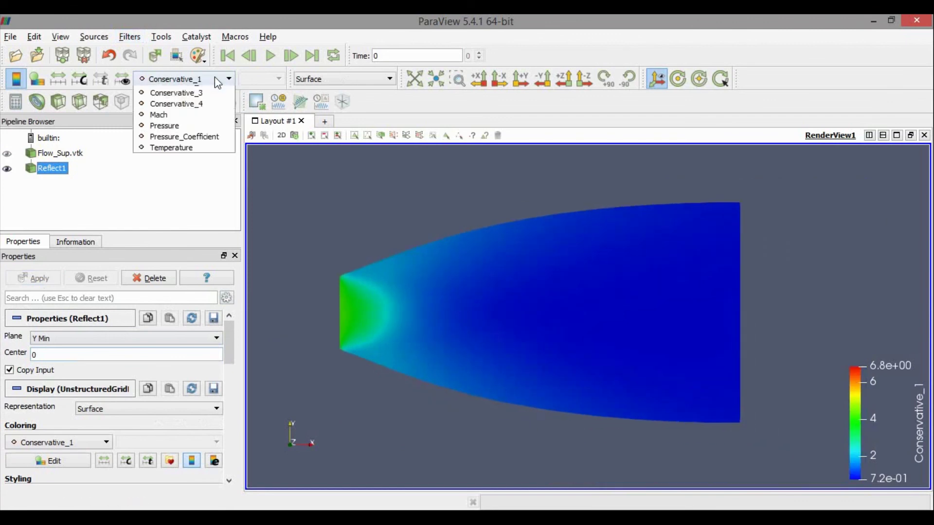
left_click(190, 146)
scroll(450, 308, "up", 2)
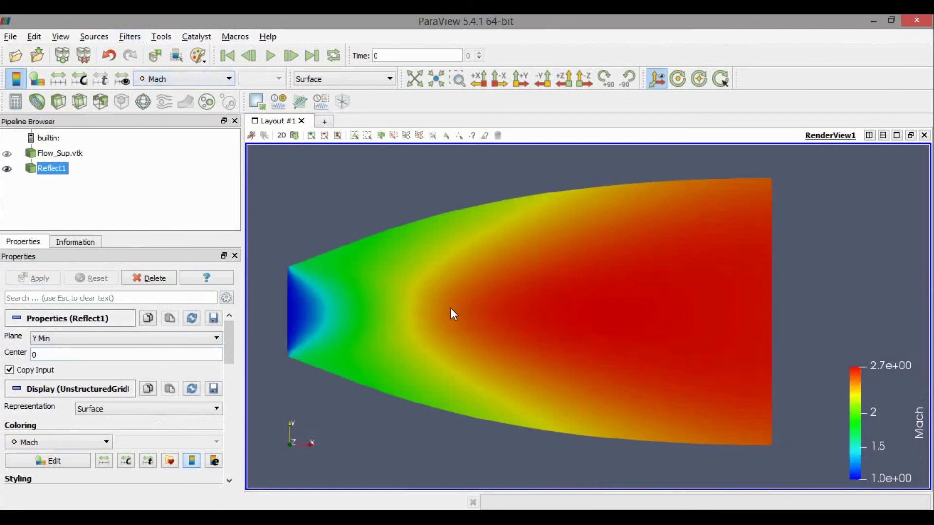
scroll(451, 310, "down", 2)
left_click_drag(443, 303, 442, 302)
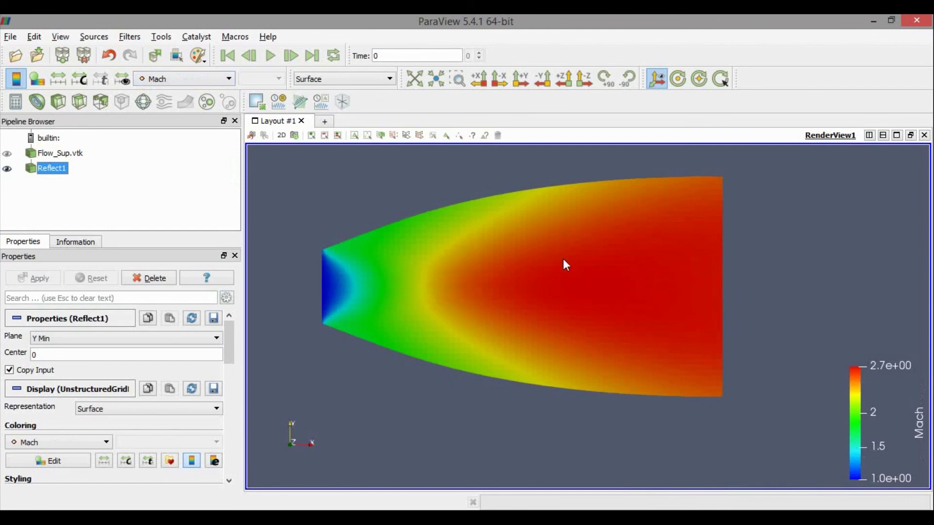